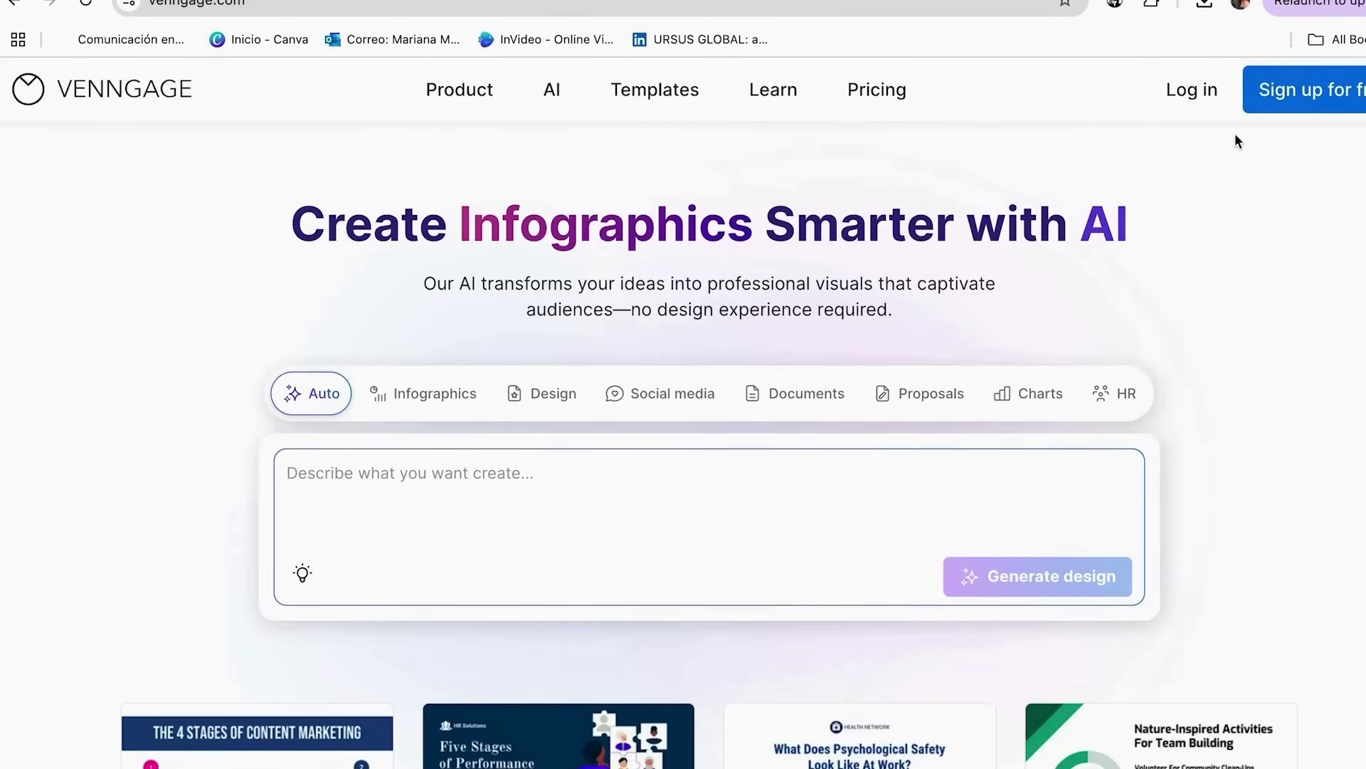
Step: Log in to the My Designs dashboard and translate it into English
click(1274, 99)
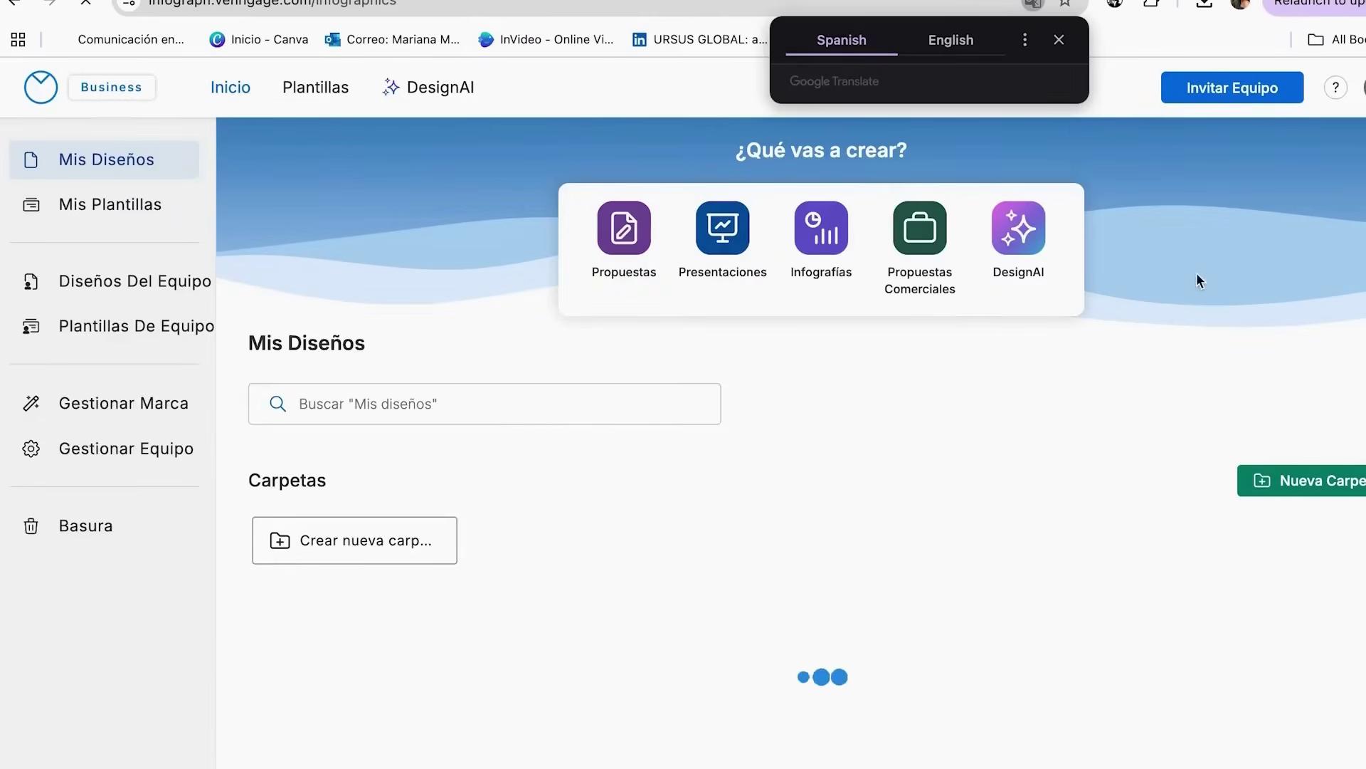
click(961, 40)
click(1051, 43)
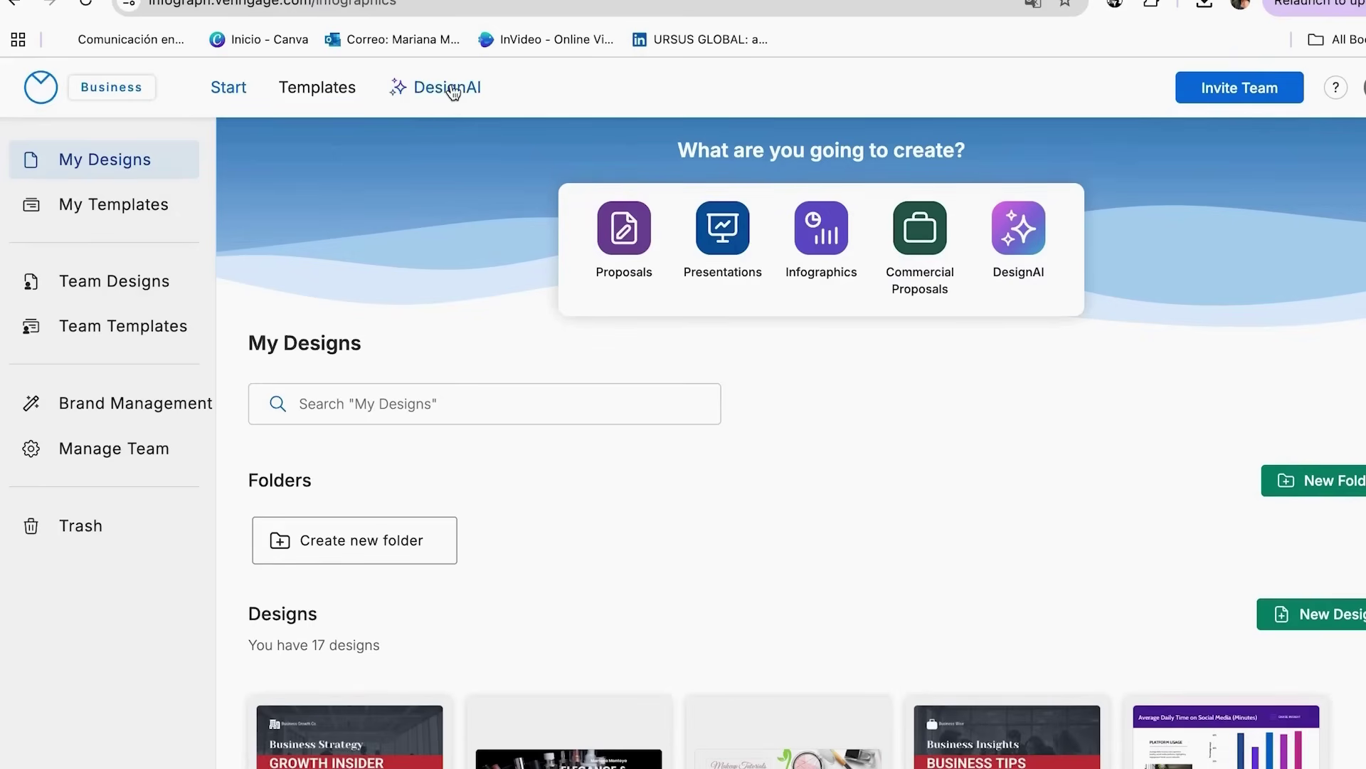
Step: Open DesignAI's HR Newsletter generator
click(447, 88)
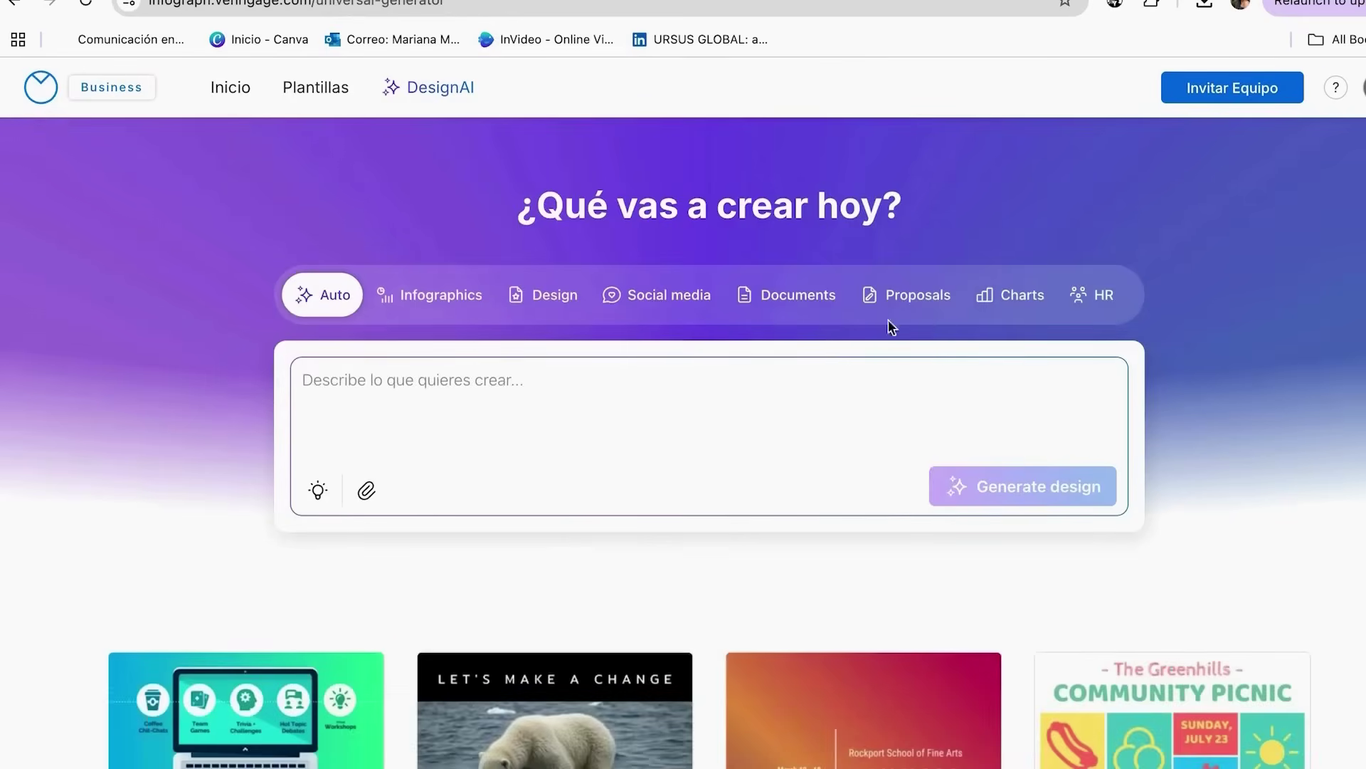
click(1090, 294)
click(413, 373)
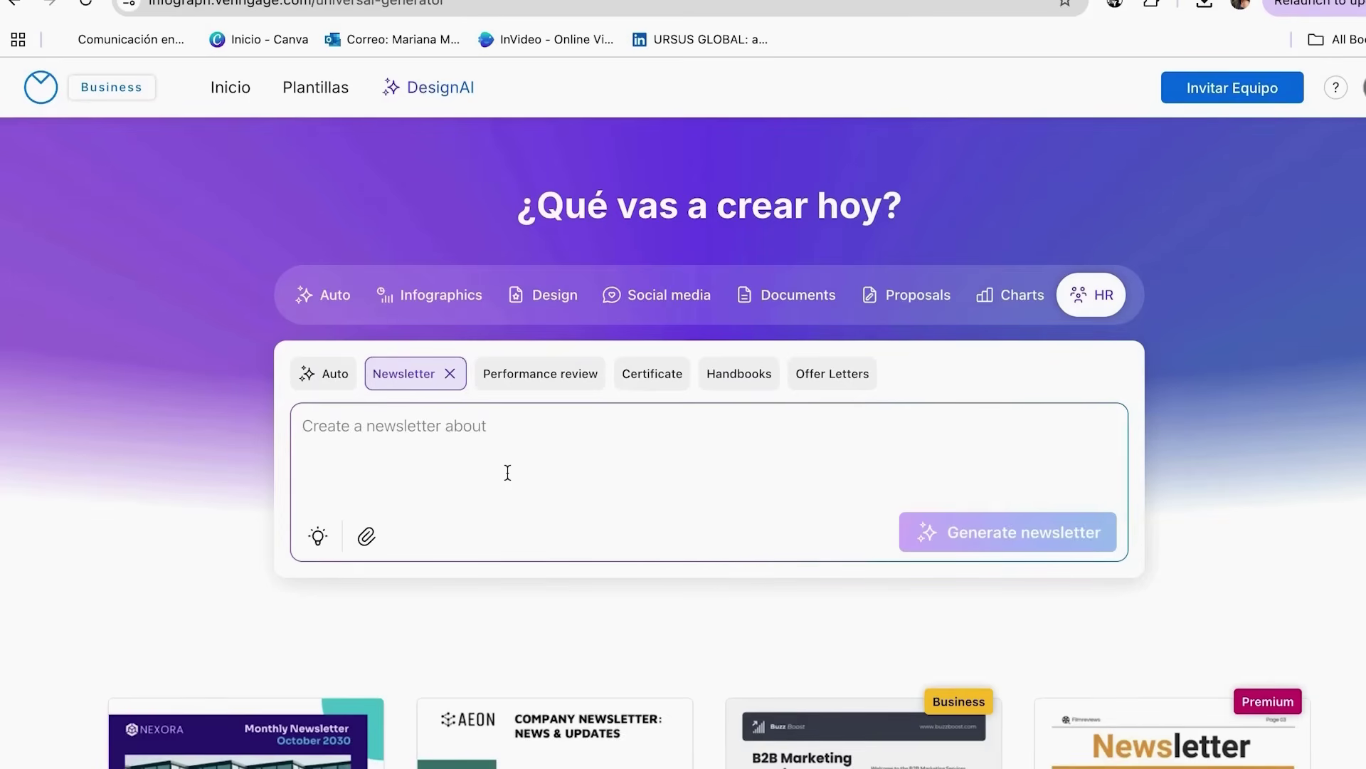
Step: Paste the business-tips prompt, generate the newsletter and open it for editing
text(Newsletter for with practical business tips, and a motivating closing line.)
click(967, 532)
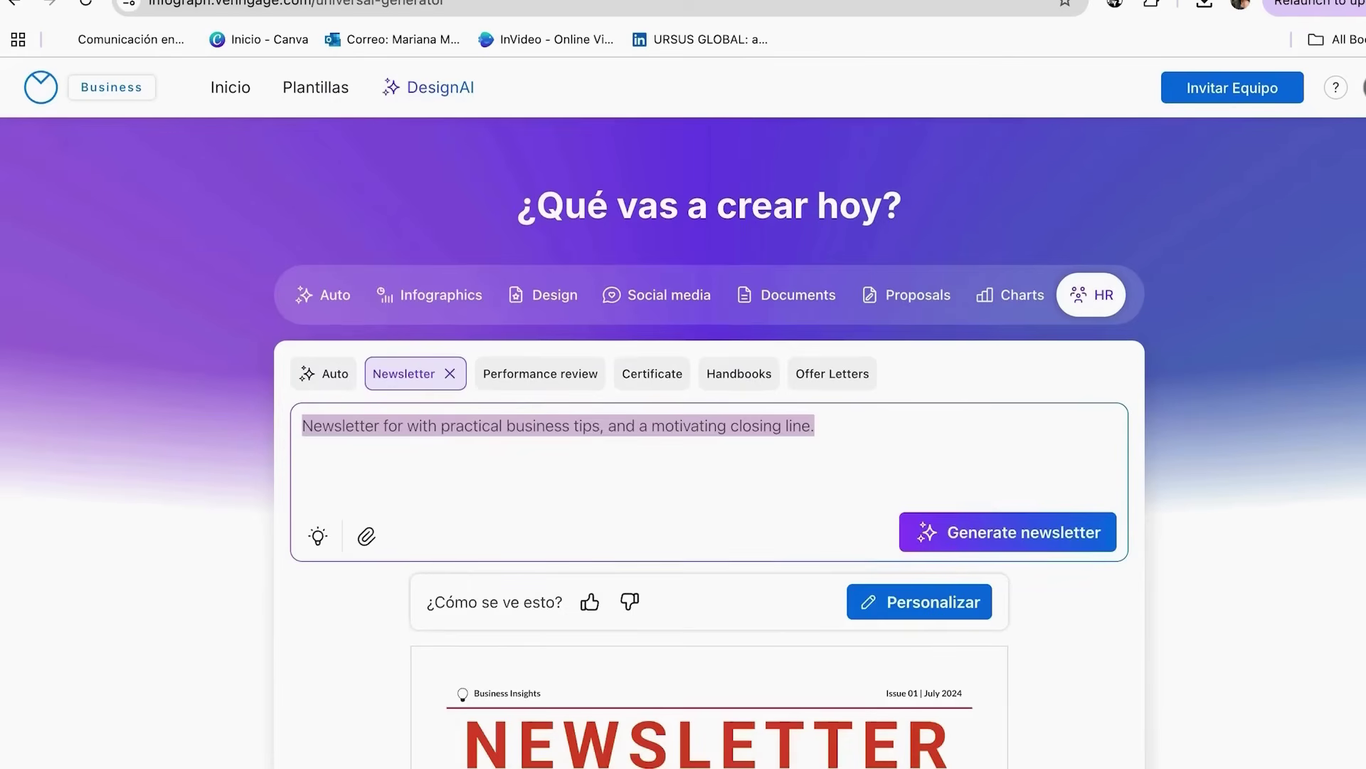
scroll(802, 506, down, 4)
scroll(1011, 425, up, 3)
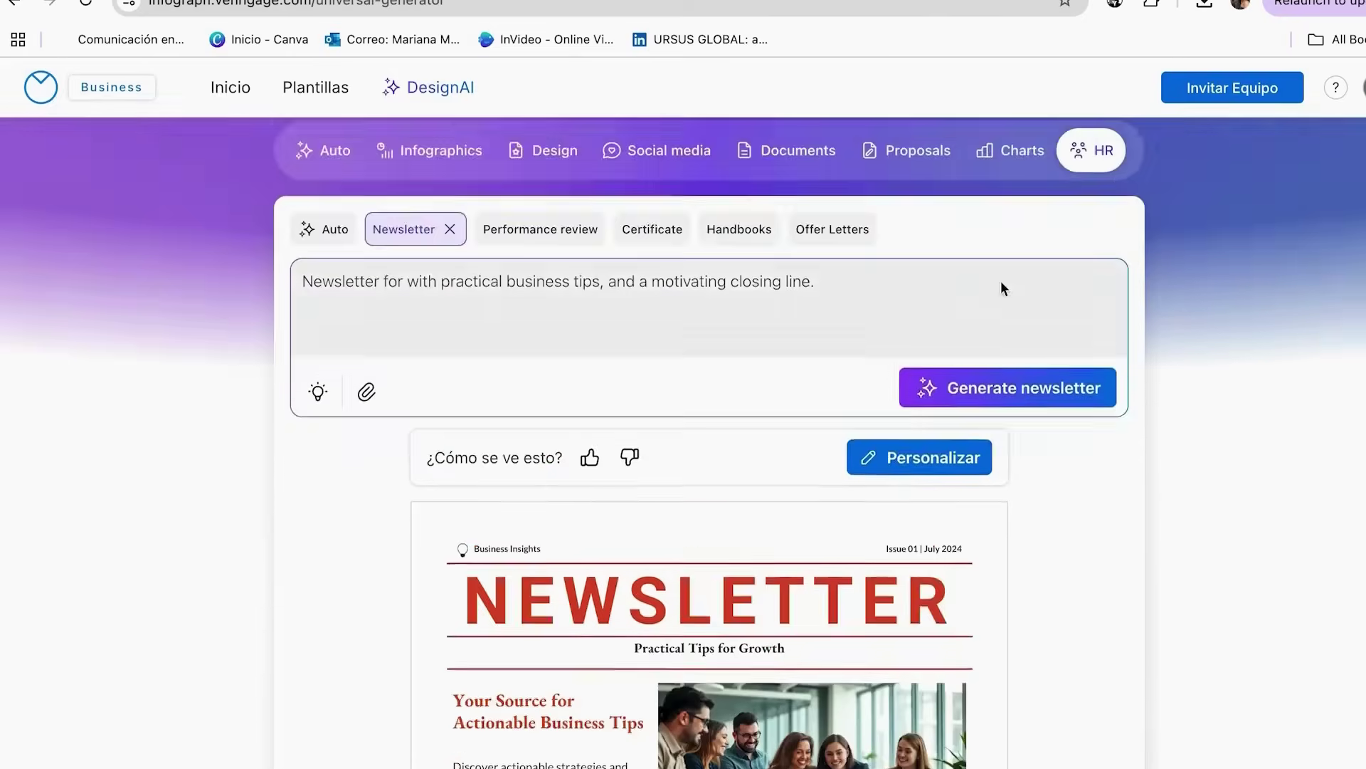
scroll(1015, 534, down, 2)
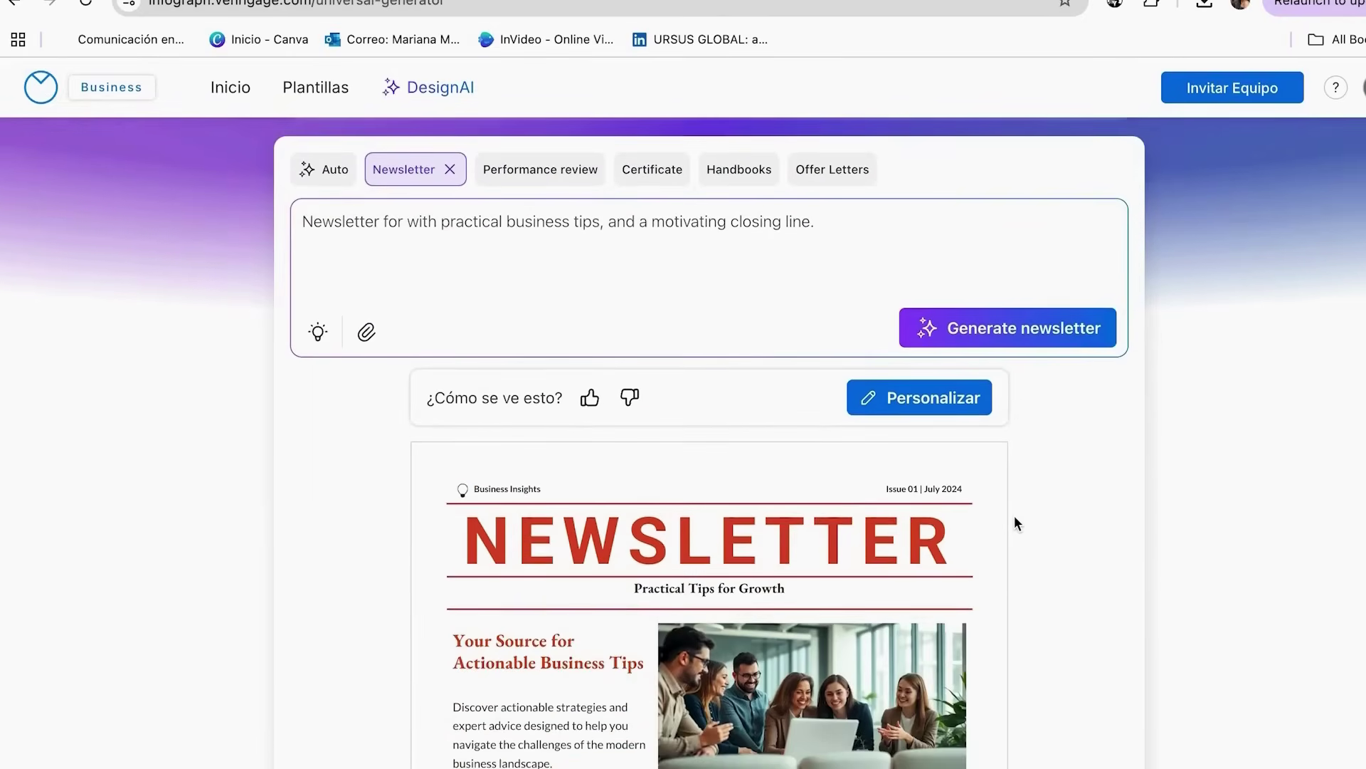
click(893, 403)
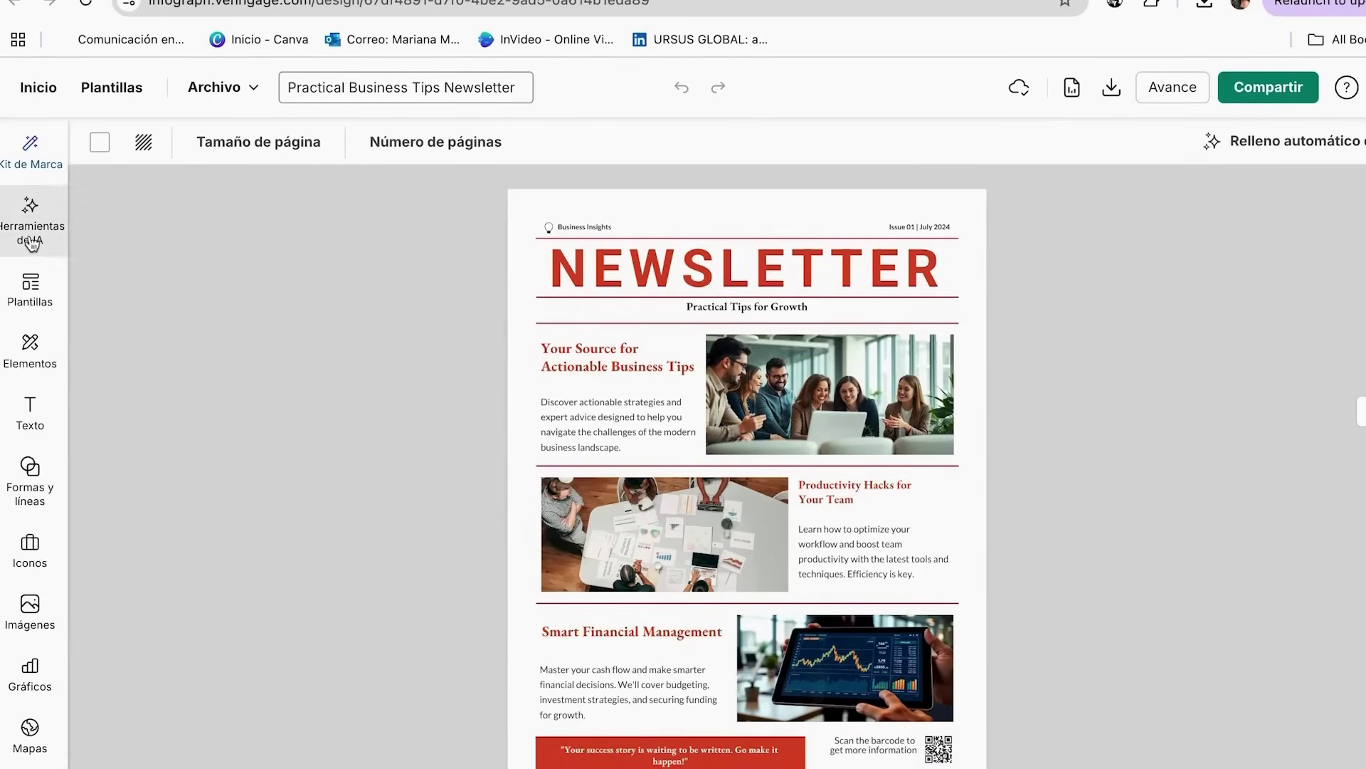
Step: Show the AI Tools panel beside the Practical Business Tips newsletter
click(30, 244)
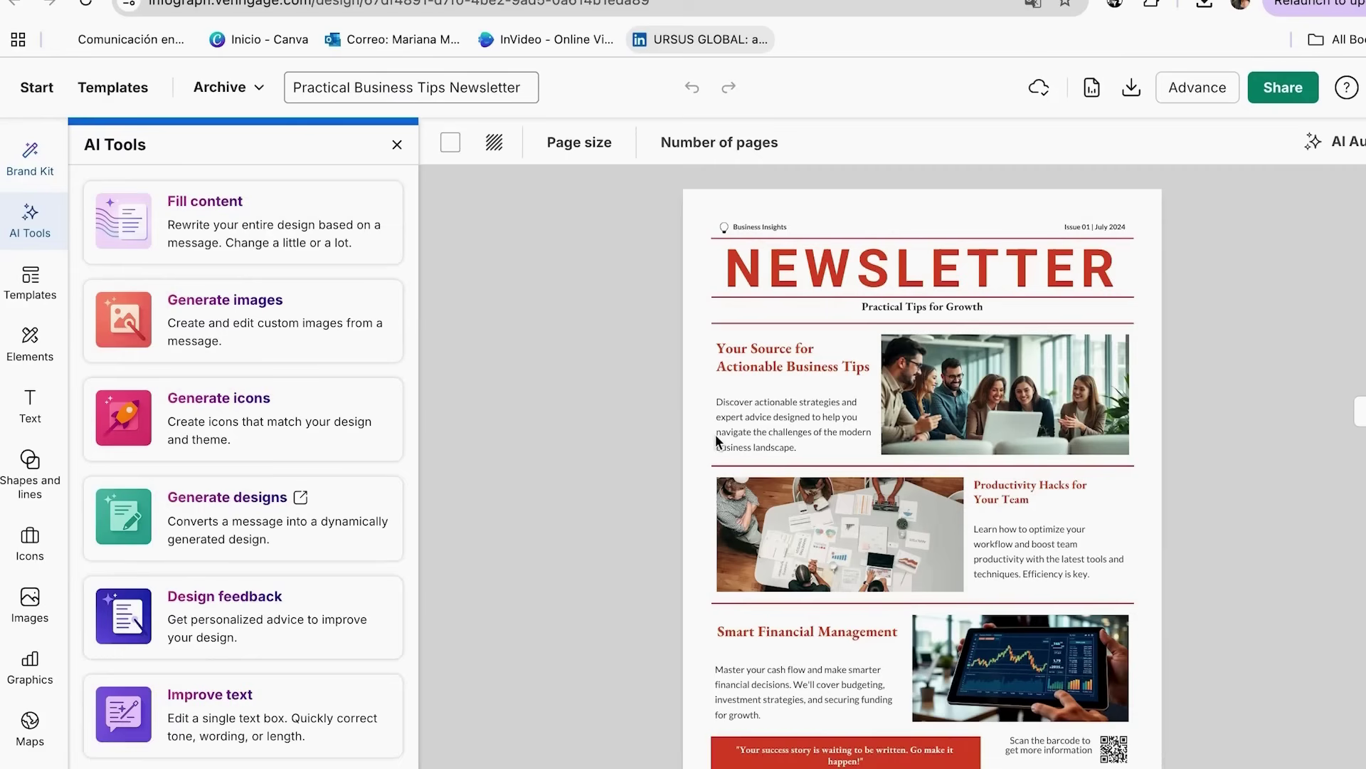
Step: Rewrite the intro paragraph via Improve text with 'Make it more eye-catching and interesting'
click(755, 428)
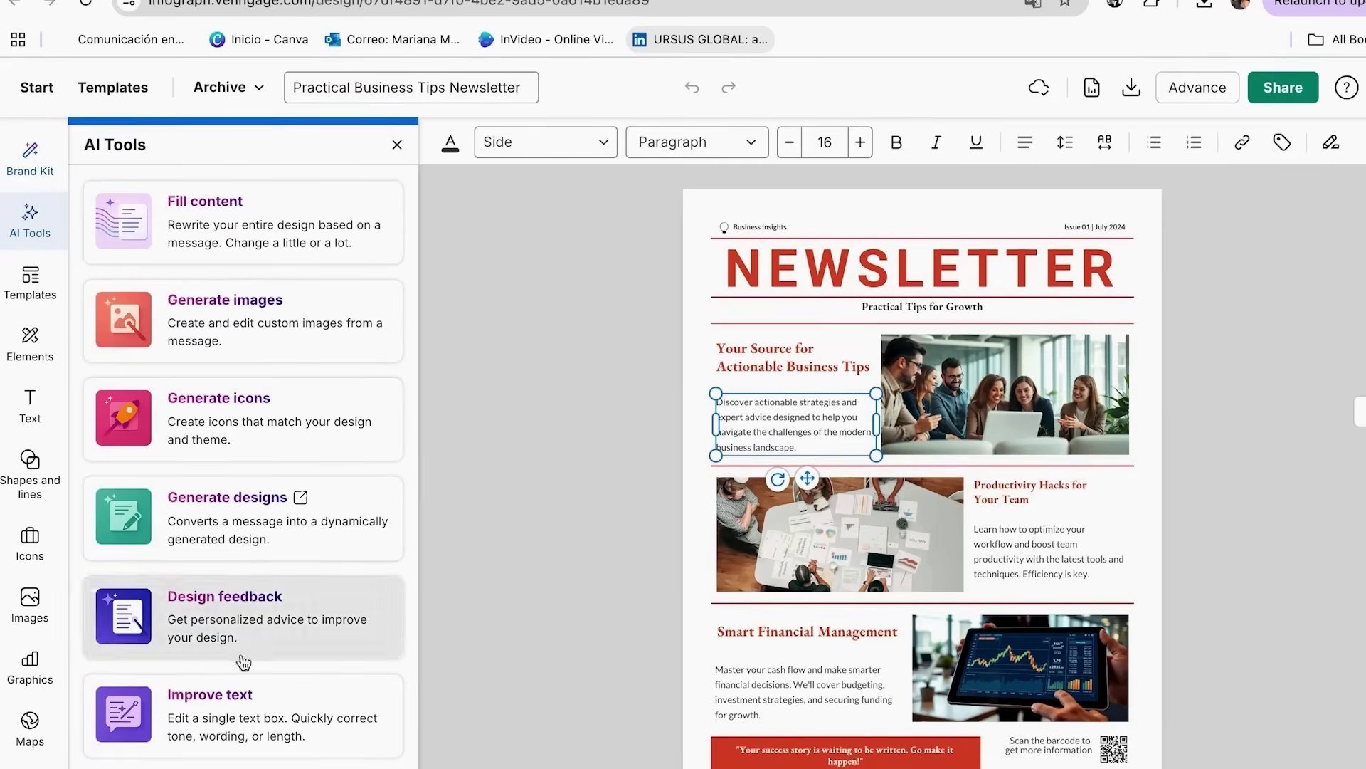
click(252, 722)
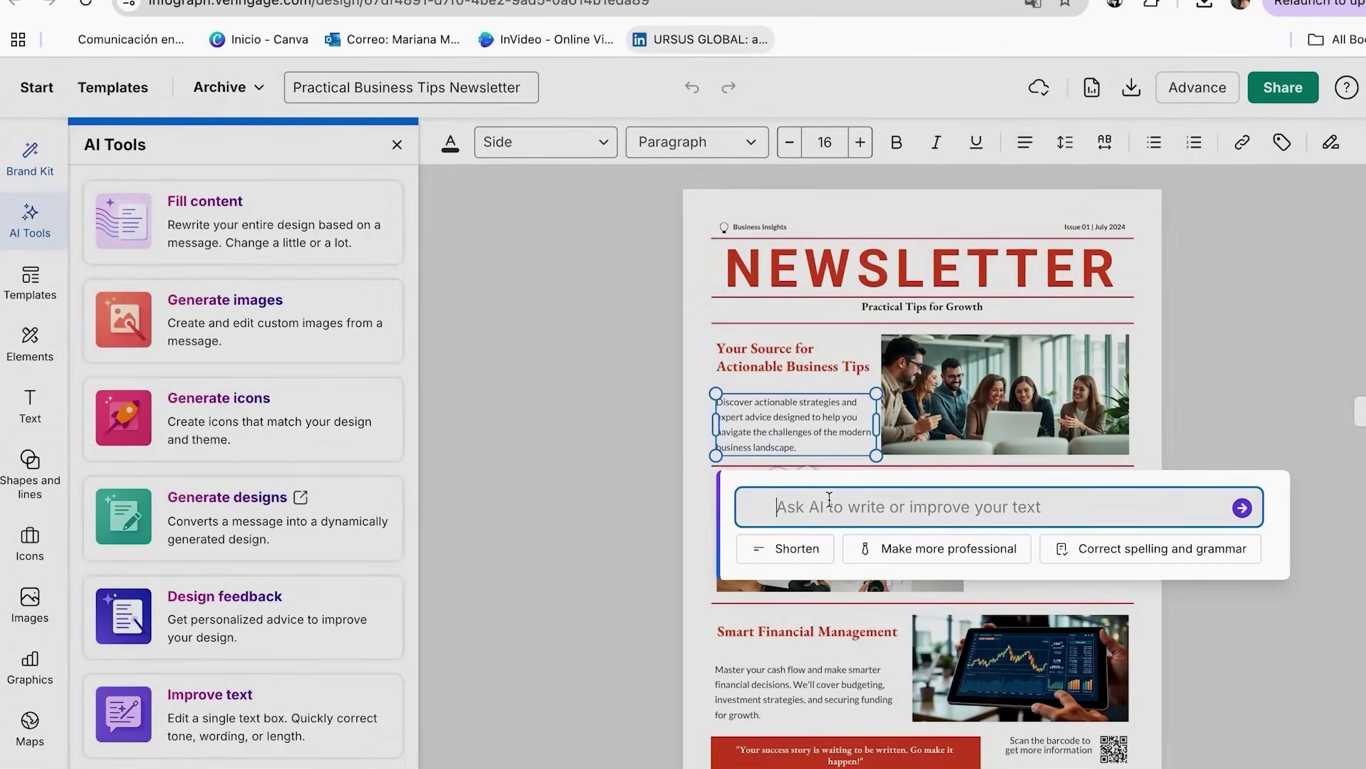
text(Make it more eye-catching and interesting)
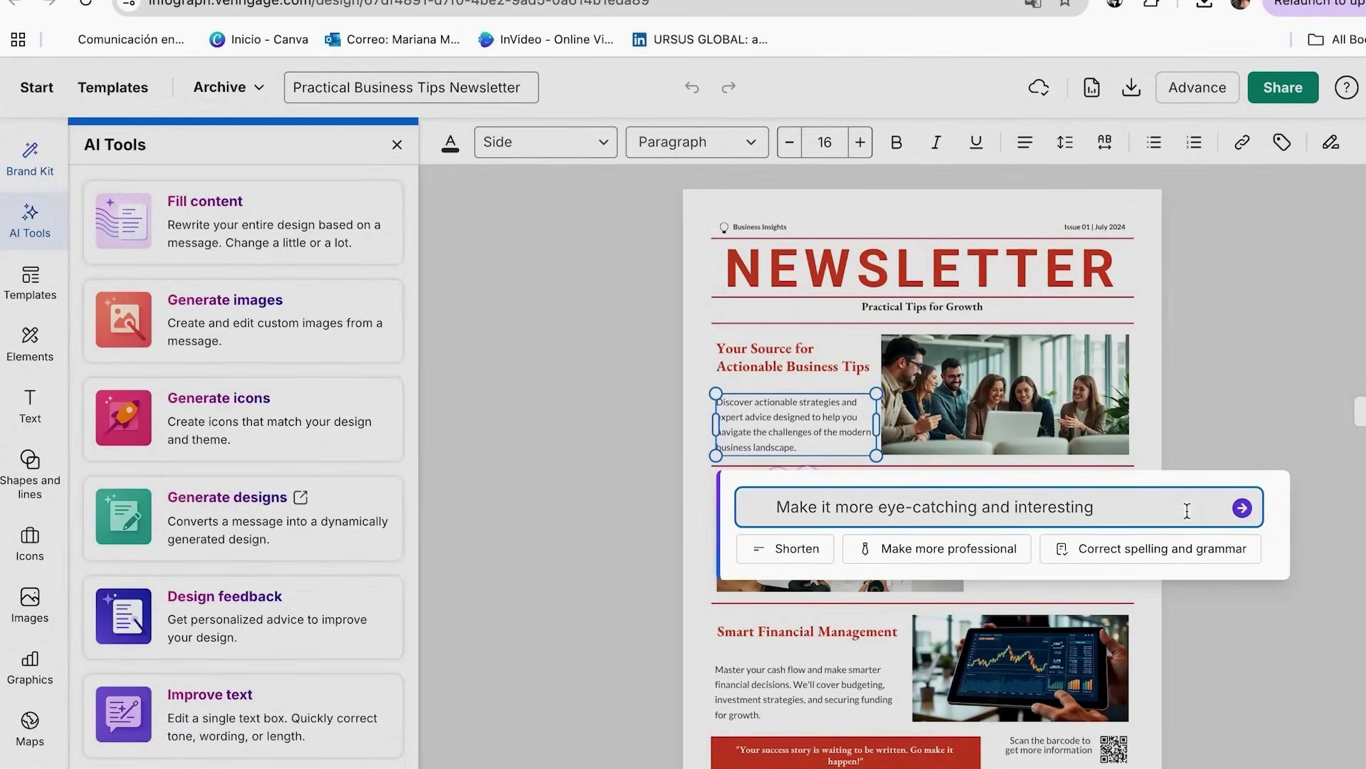
click(1241, 510)
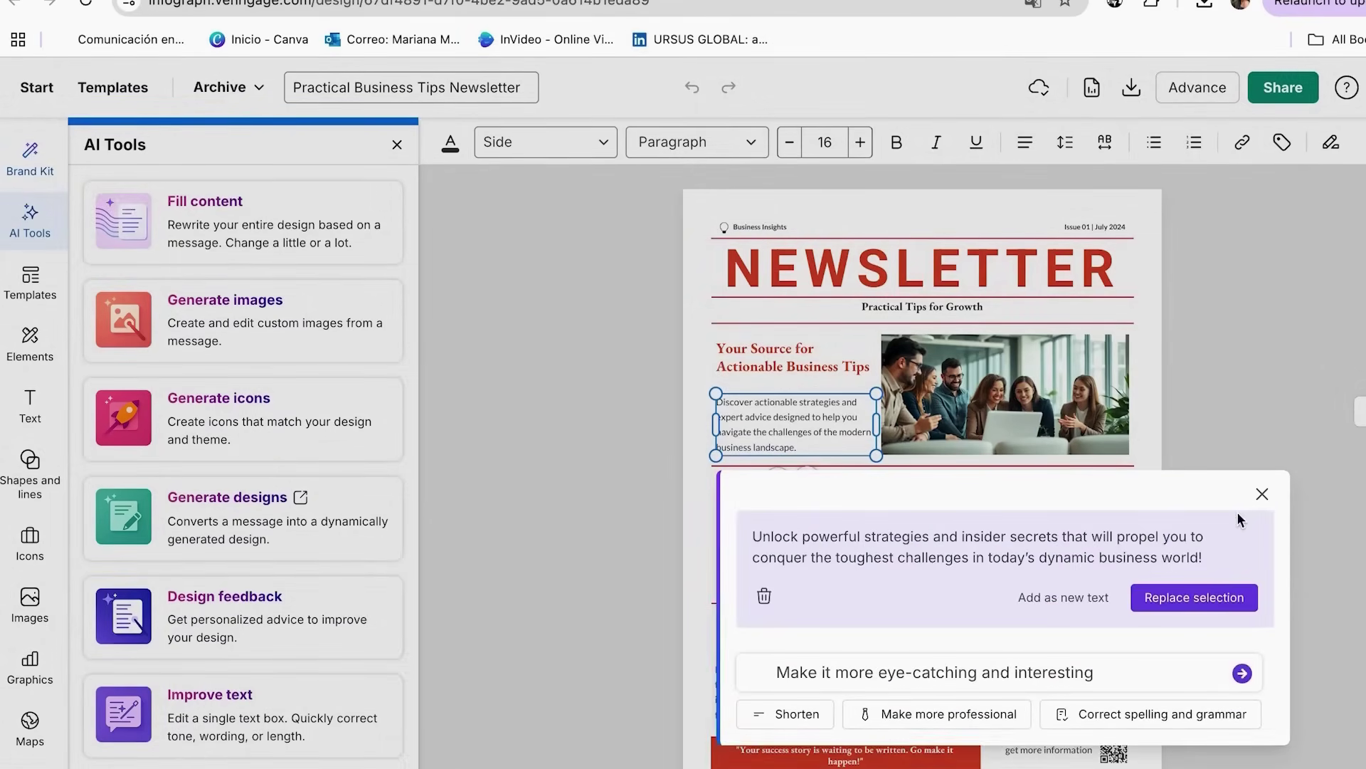
click(1181, 599)
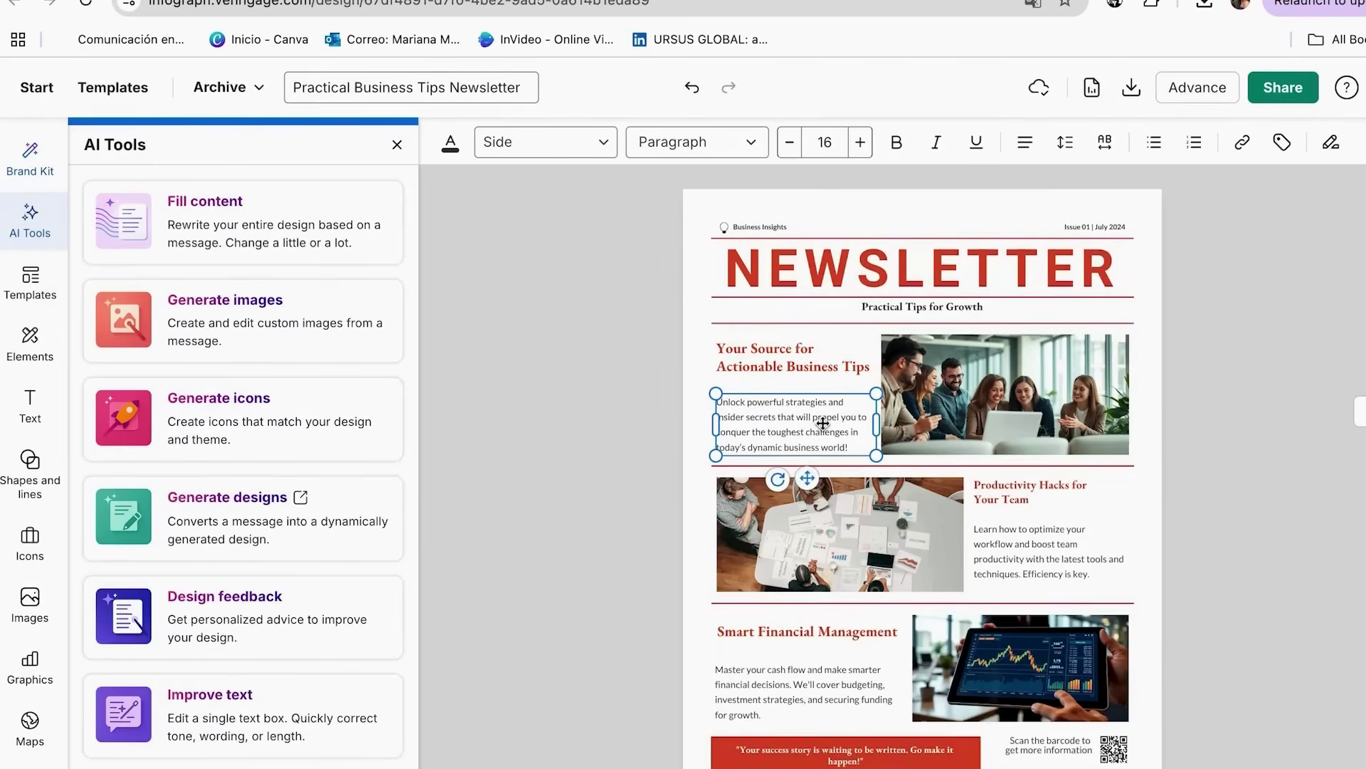
click(1135, 480)
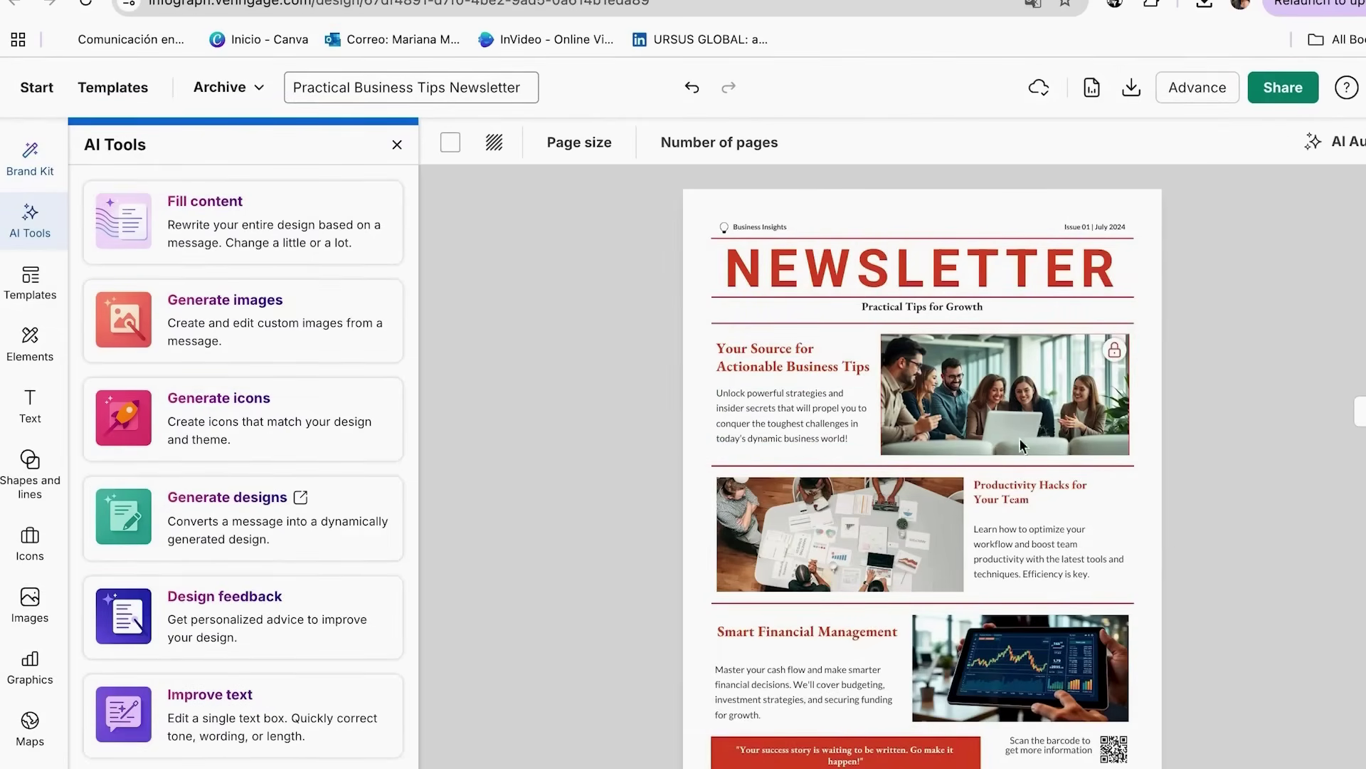
click(1114, 359)
click(1213, 413)
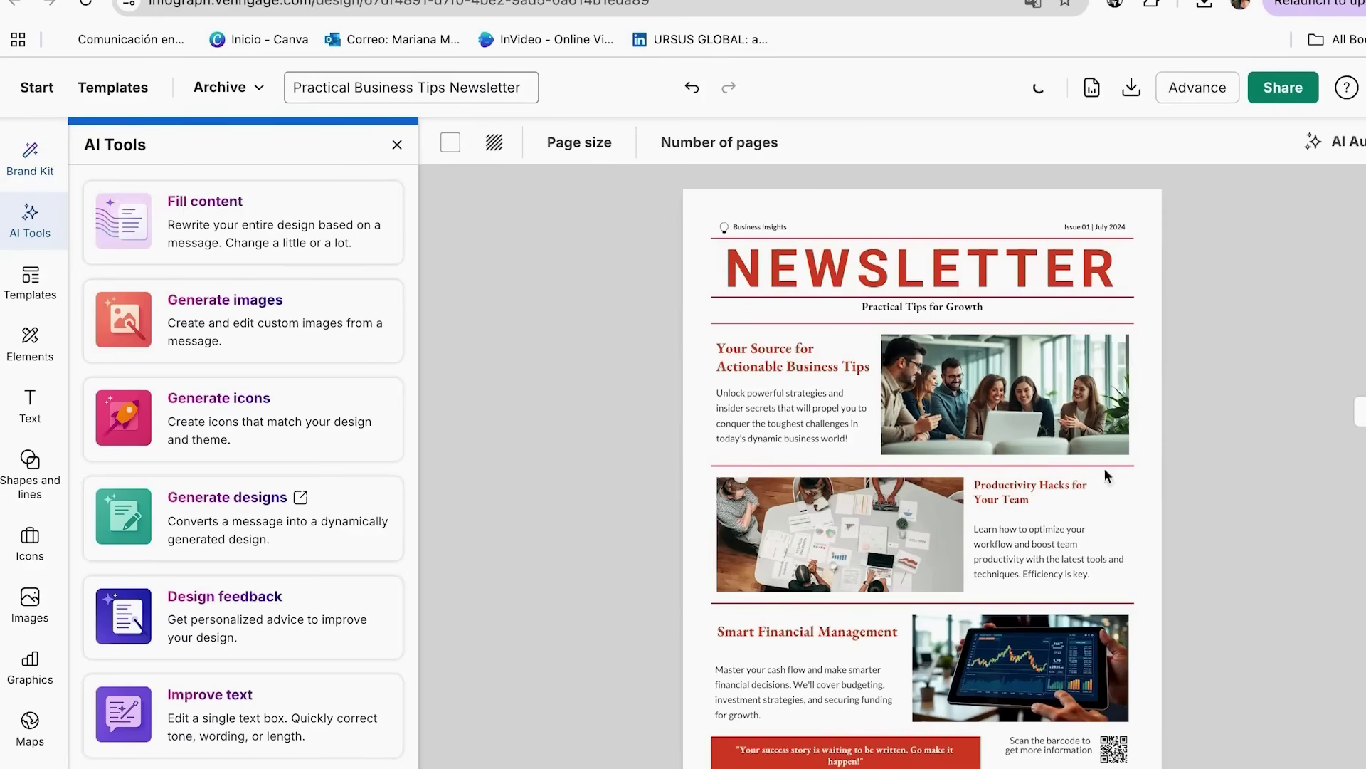
Step: Describe a woman presenting on stage in the AI image generator
click(1109, 646)
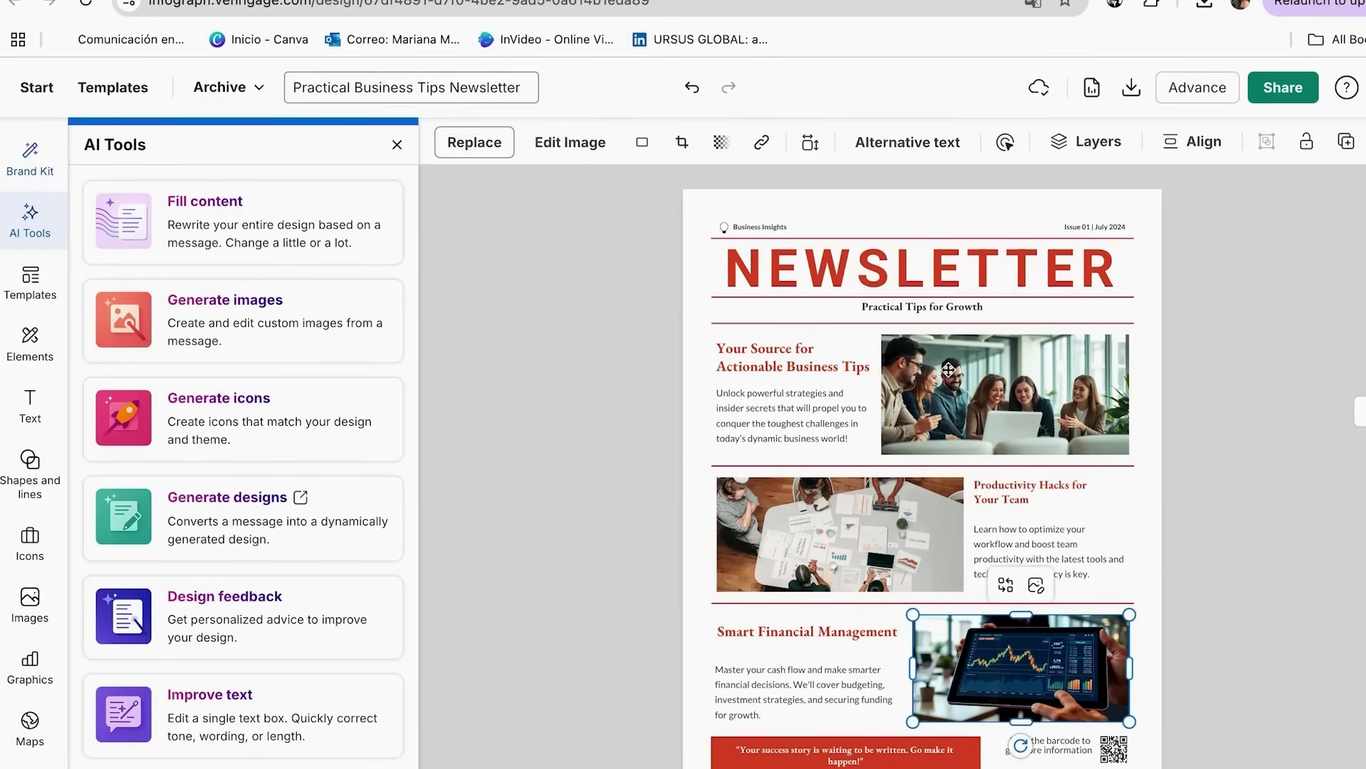
click(1233, 404)
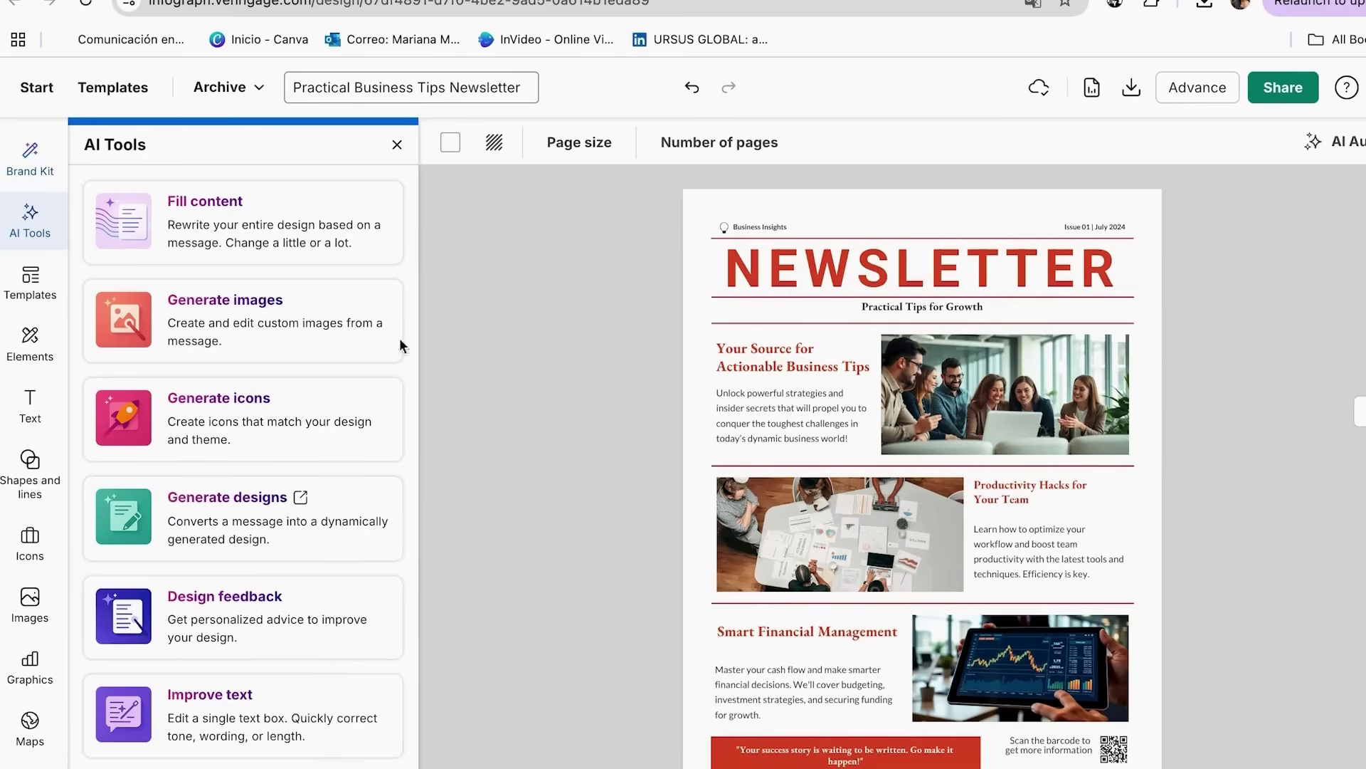
click(318, 322)
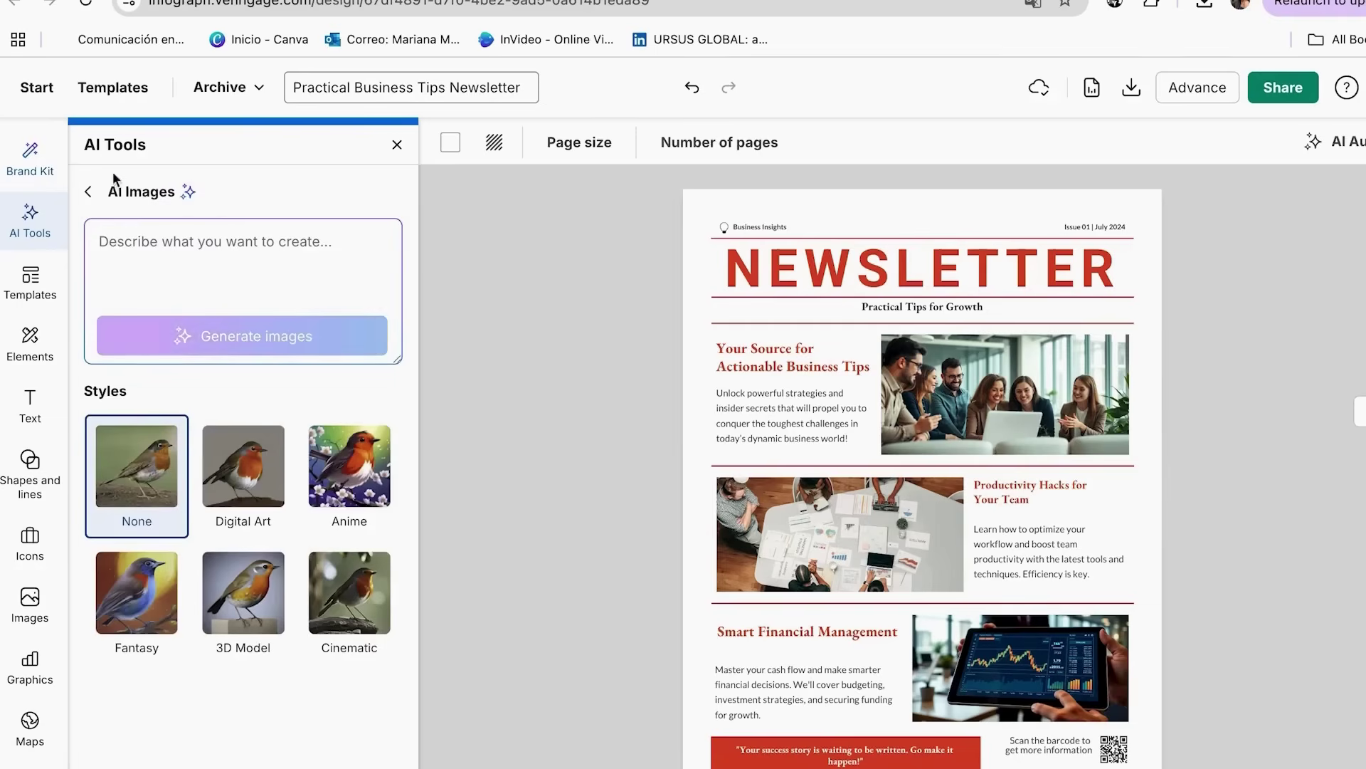
click(224, 260)
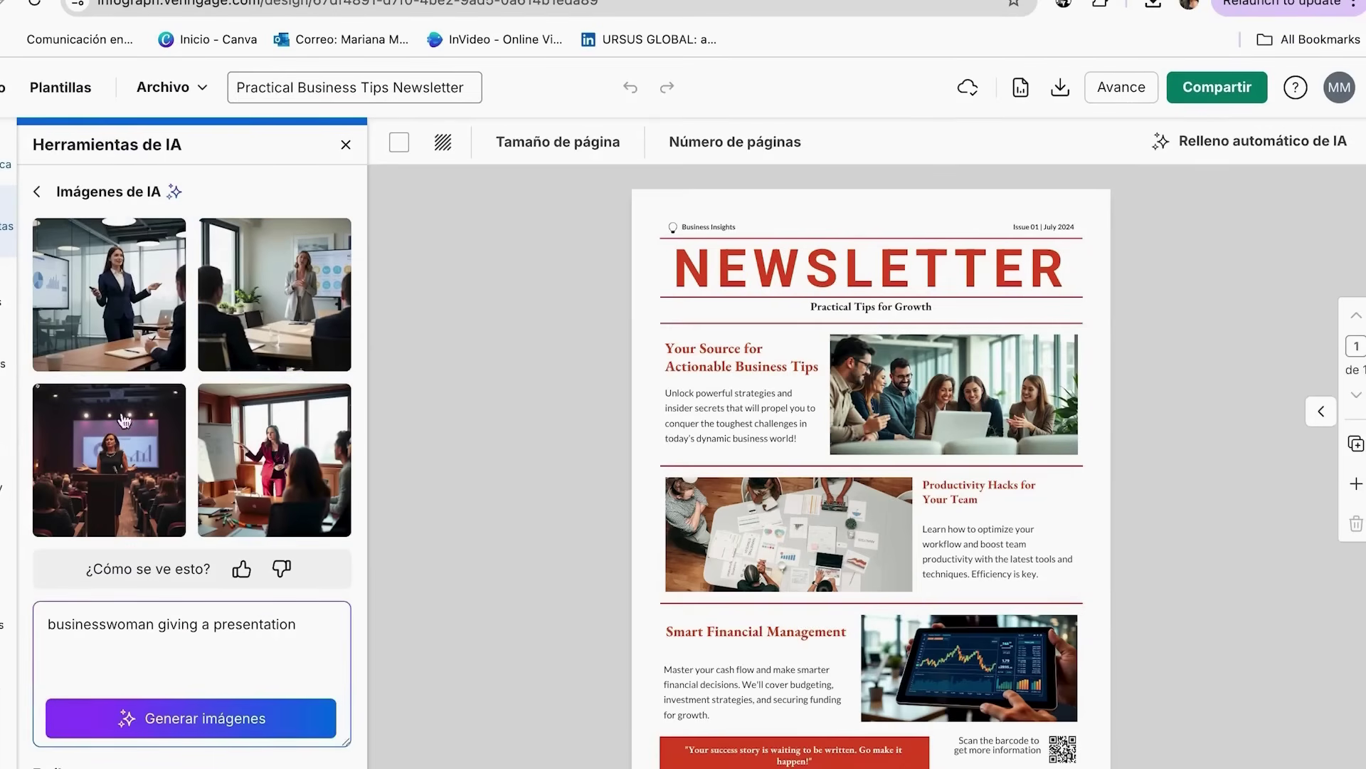
Step: Replace the first article's team photo with the presenter image and return to AI Tools
click(920, 373)
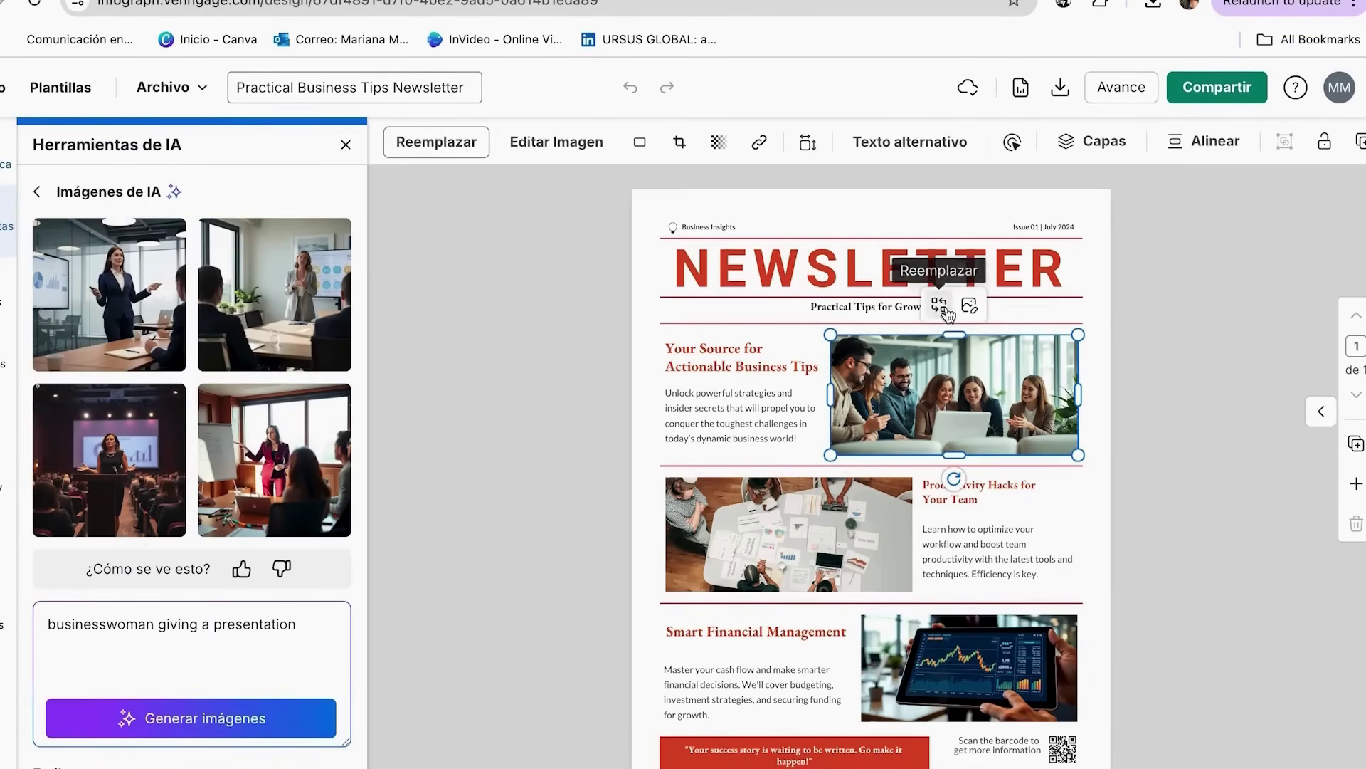
click(968, 307)
click(9, 231)
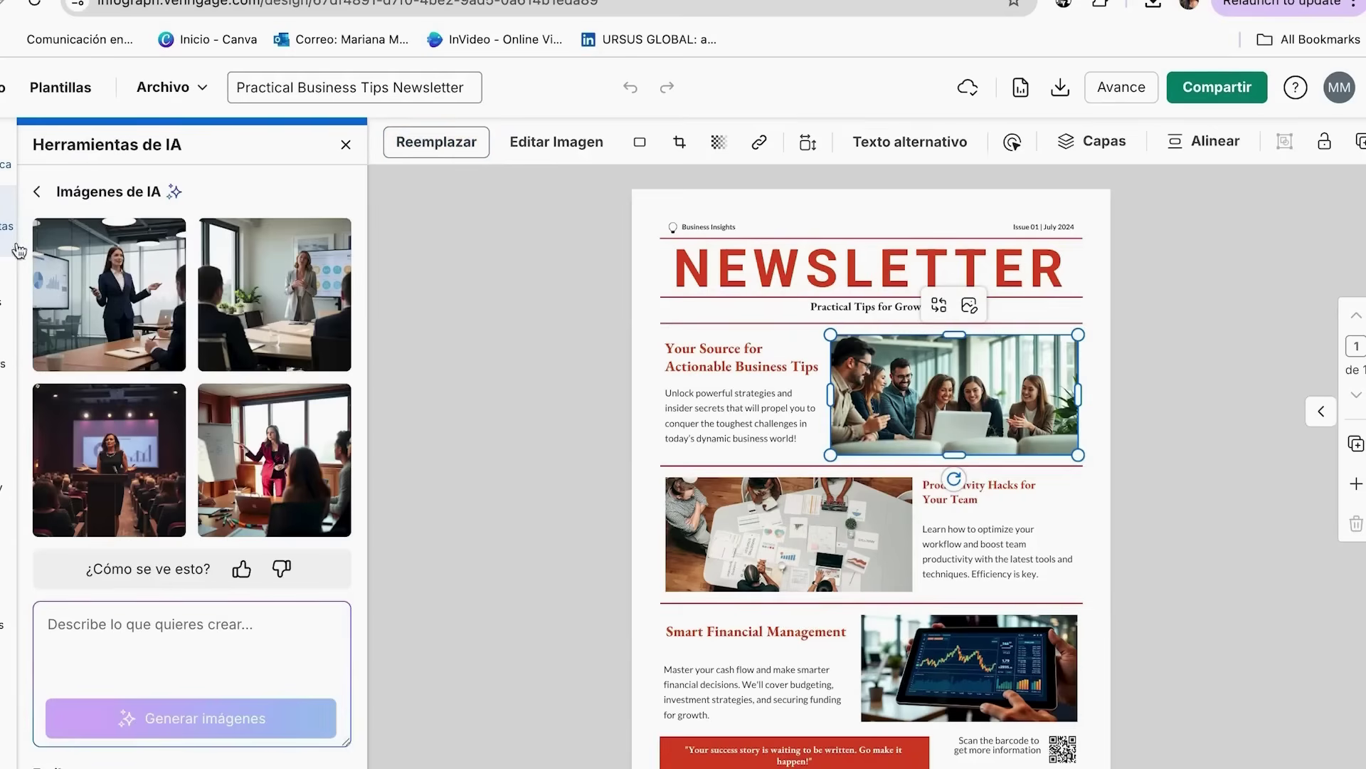
click(155, 440)
click(1195, 378)
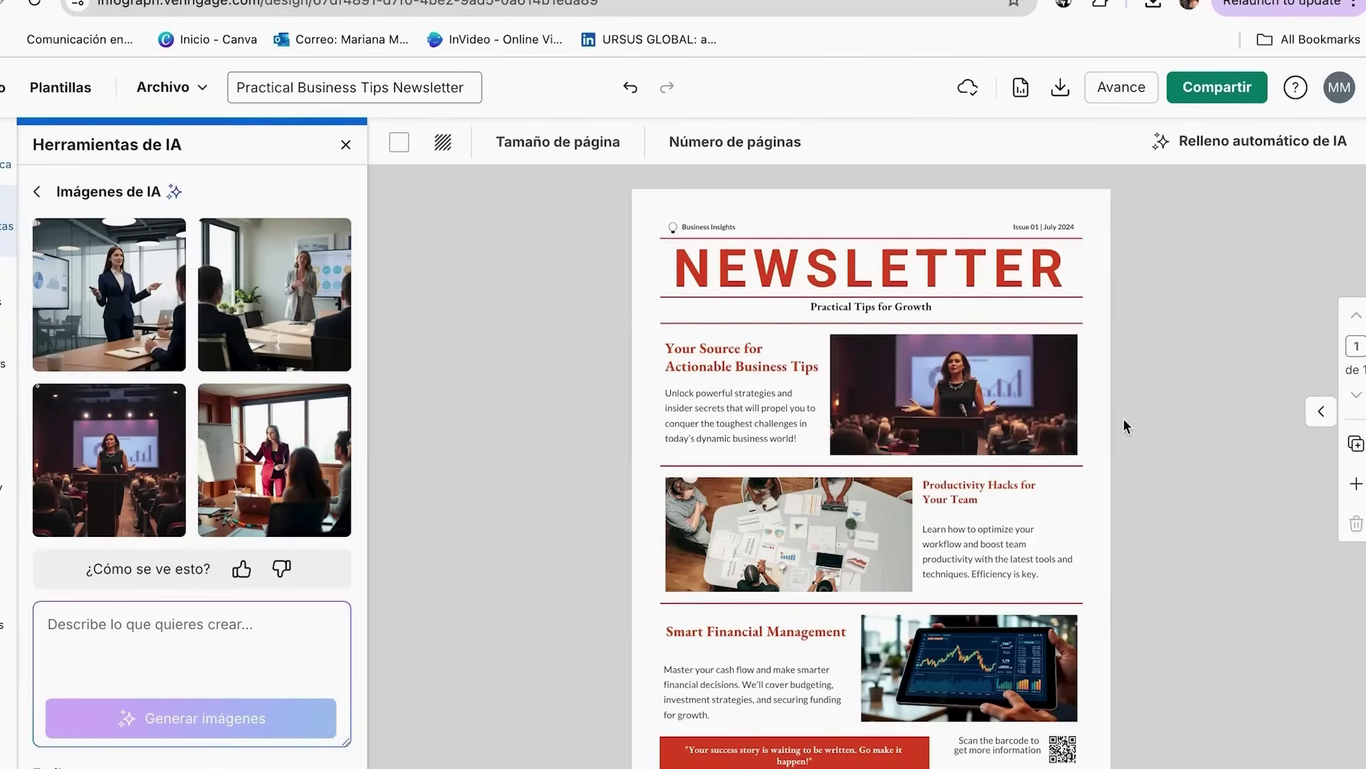
click(39, 193)
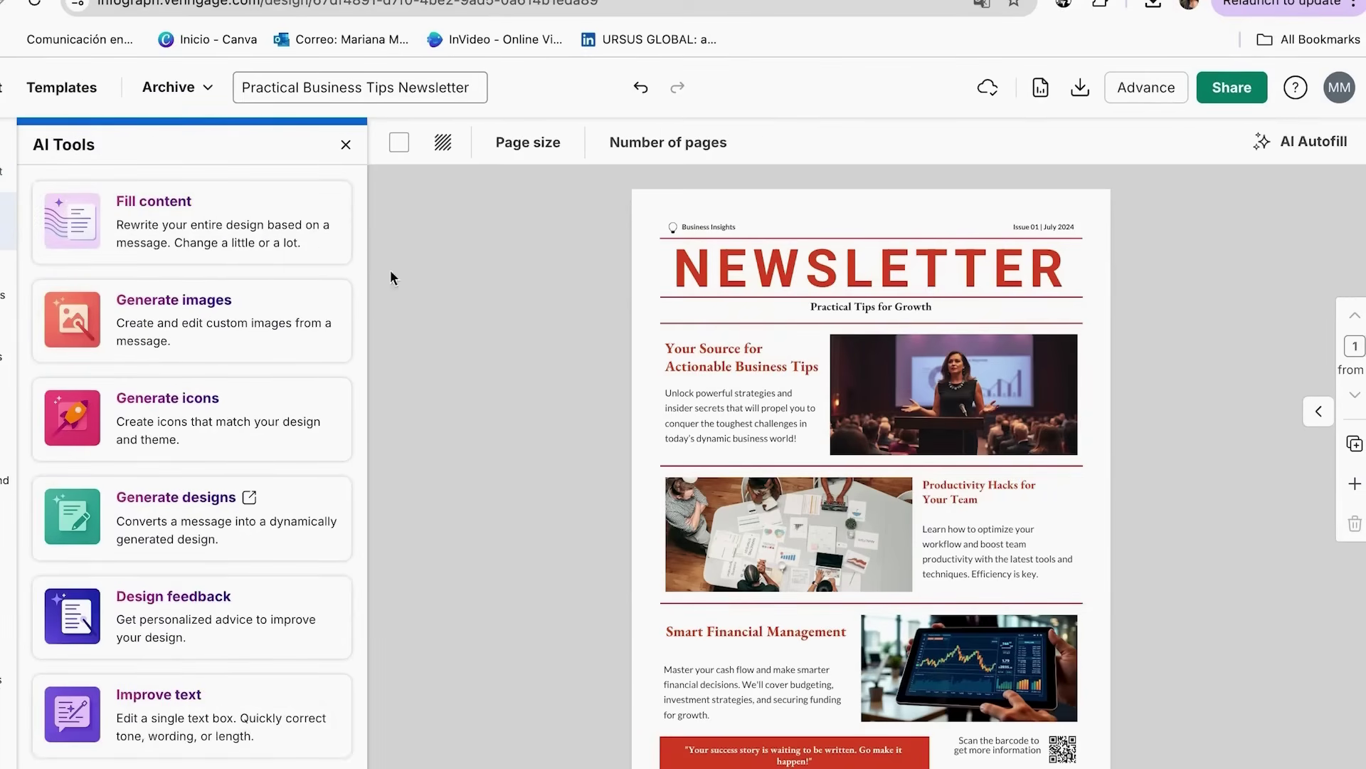
Step: Run AI Fill content with 'Do it in more pastel pink colors.' and close it
click(178, 241)
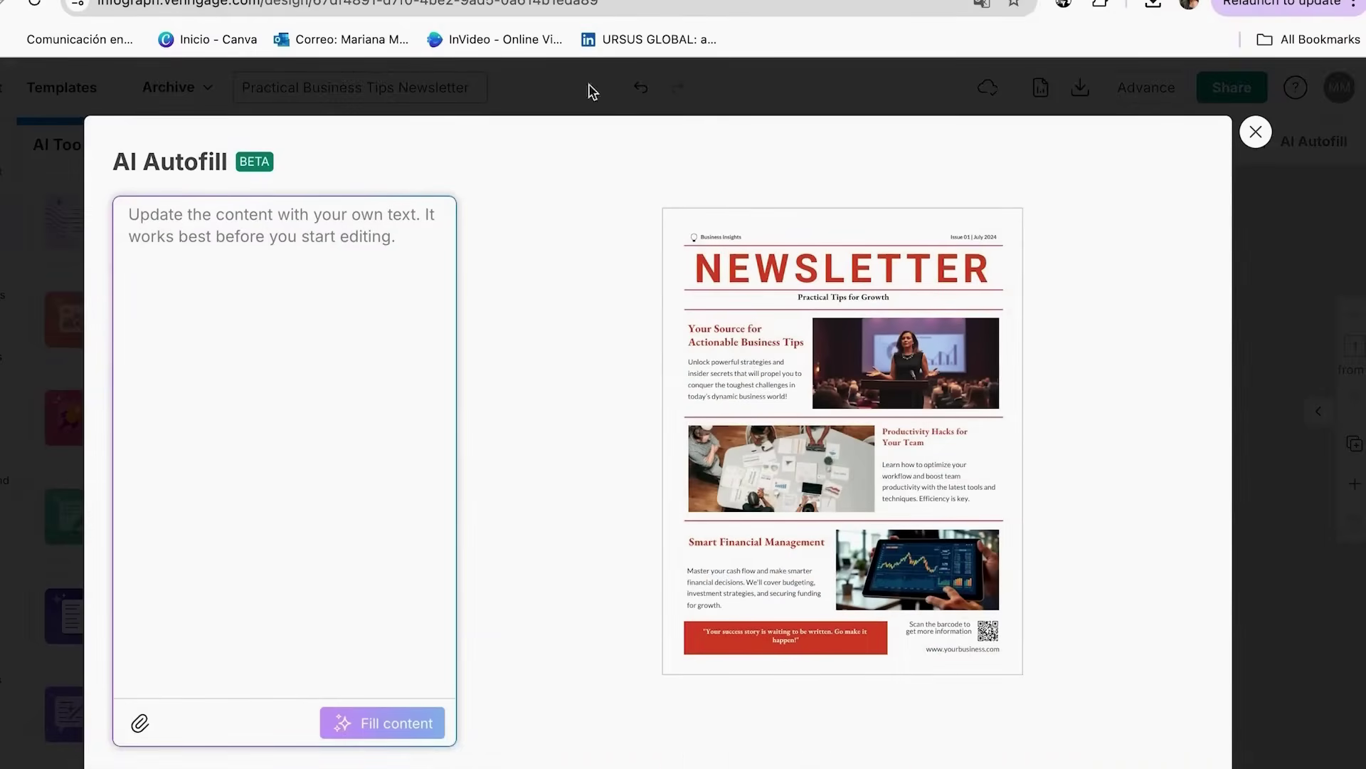
text(Do it in more pastel pink colors.)
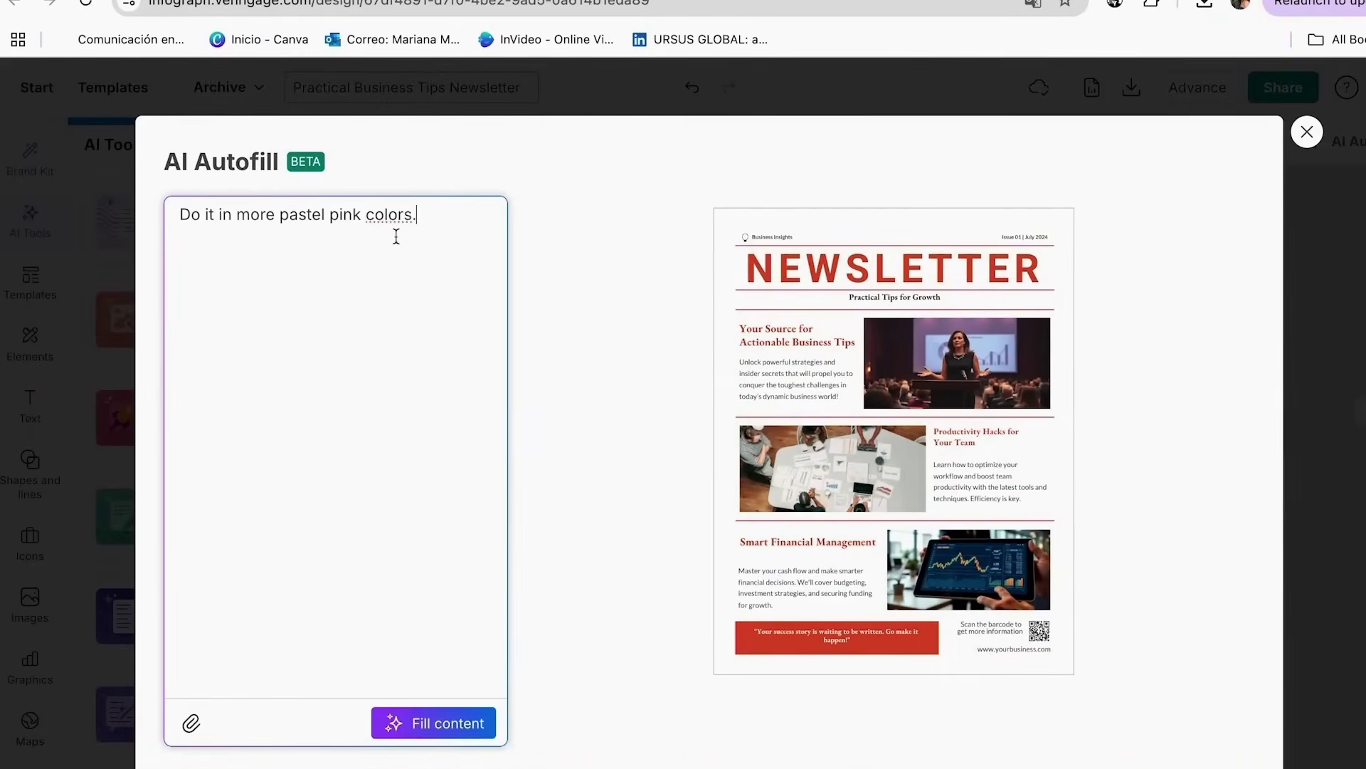
click(388, 728)
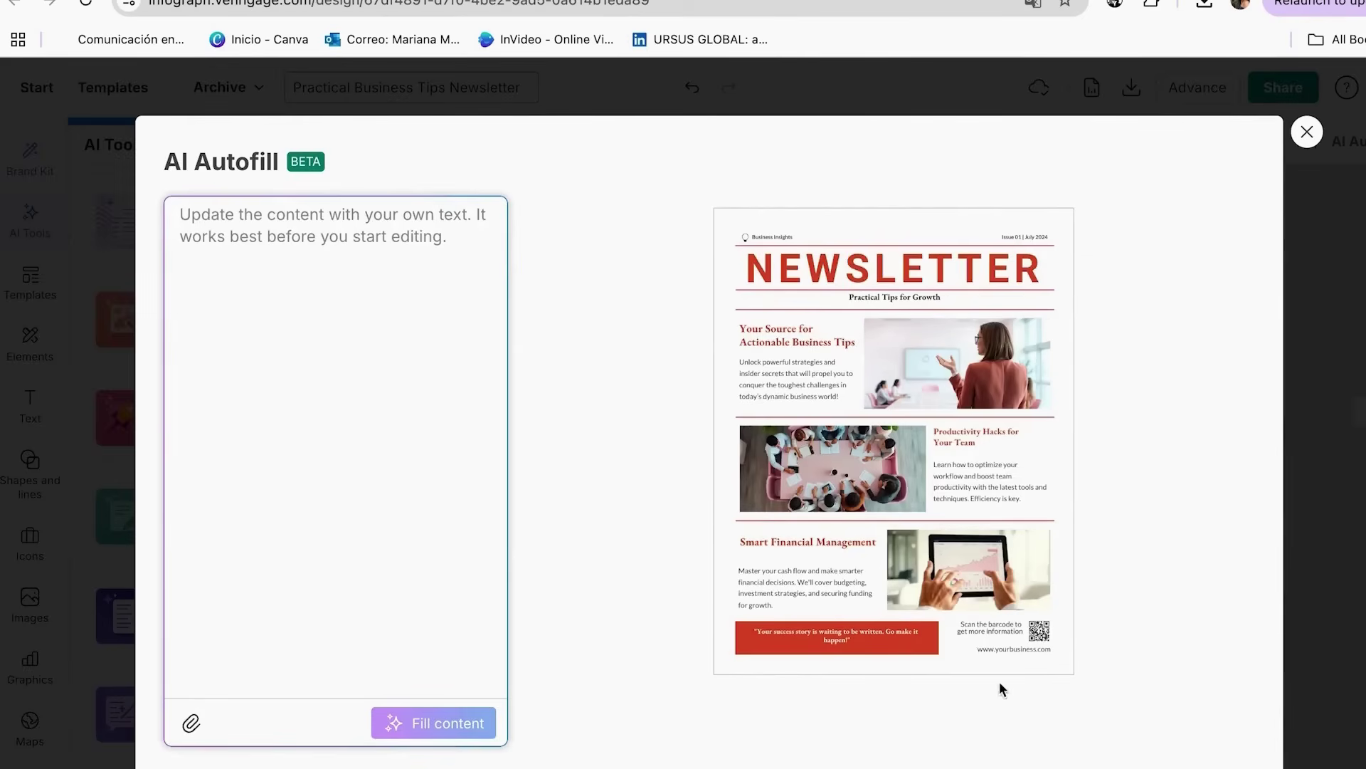
click(1306, 131)
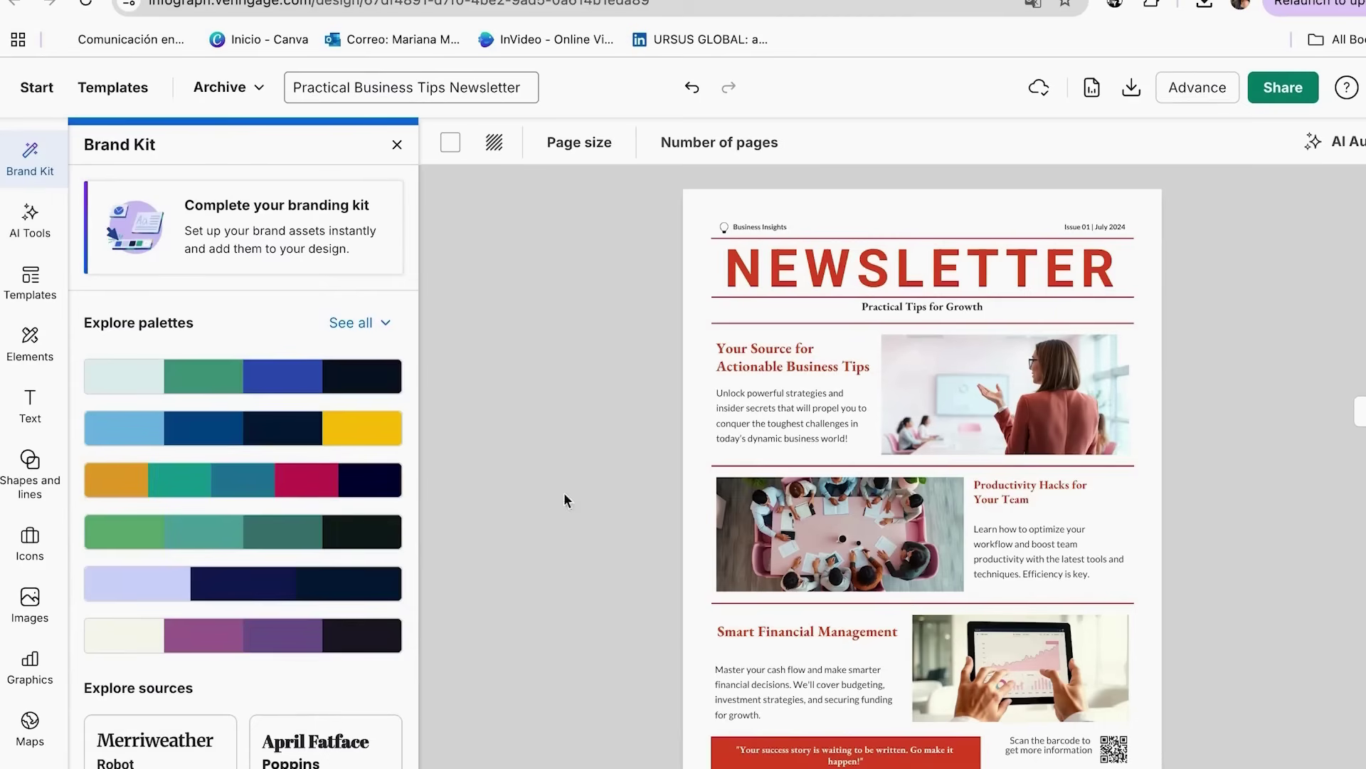
Step: Shuffle a Brand Kit palette until title, rules and quote box are purple, then open branding
click(376, 323)
scroll(242, 491, down, 2)
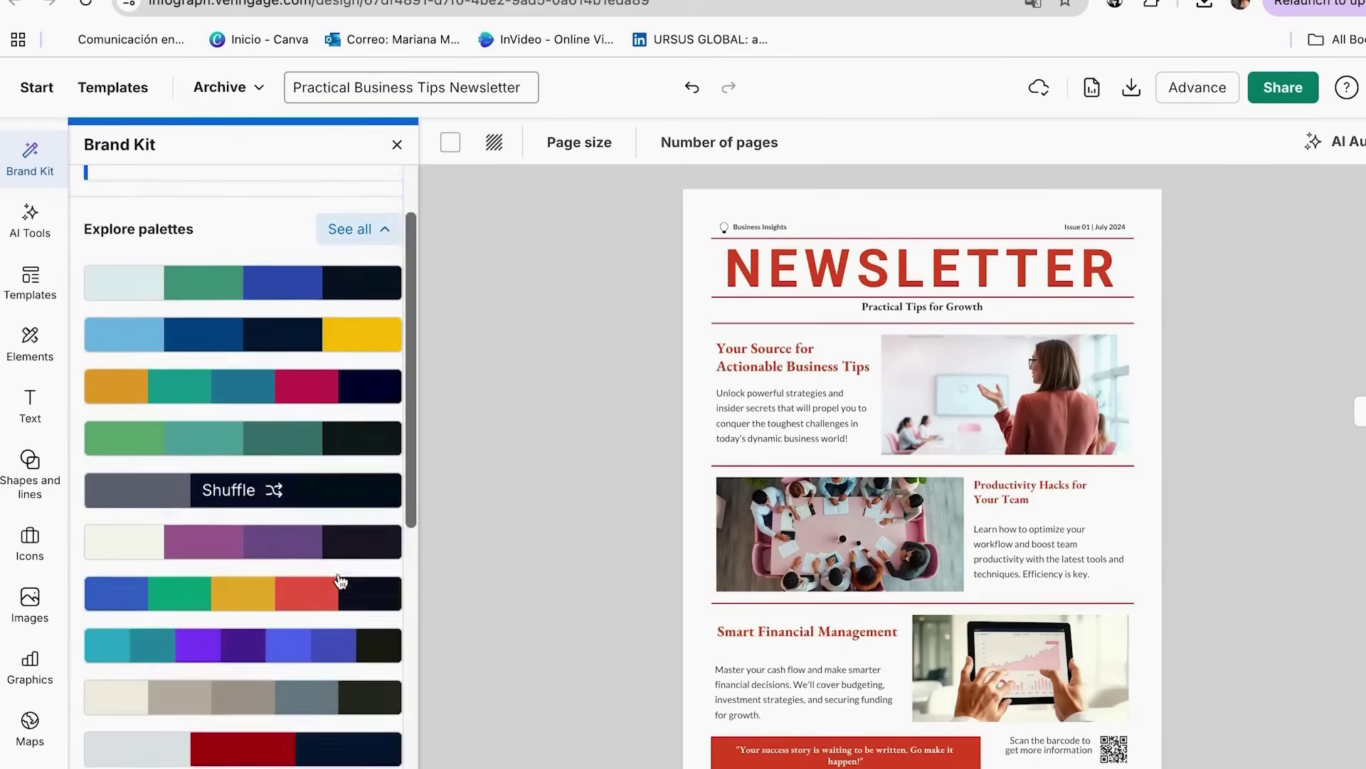
click(296, 511)
click(299, 507)
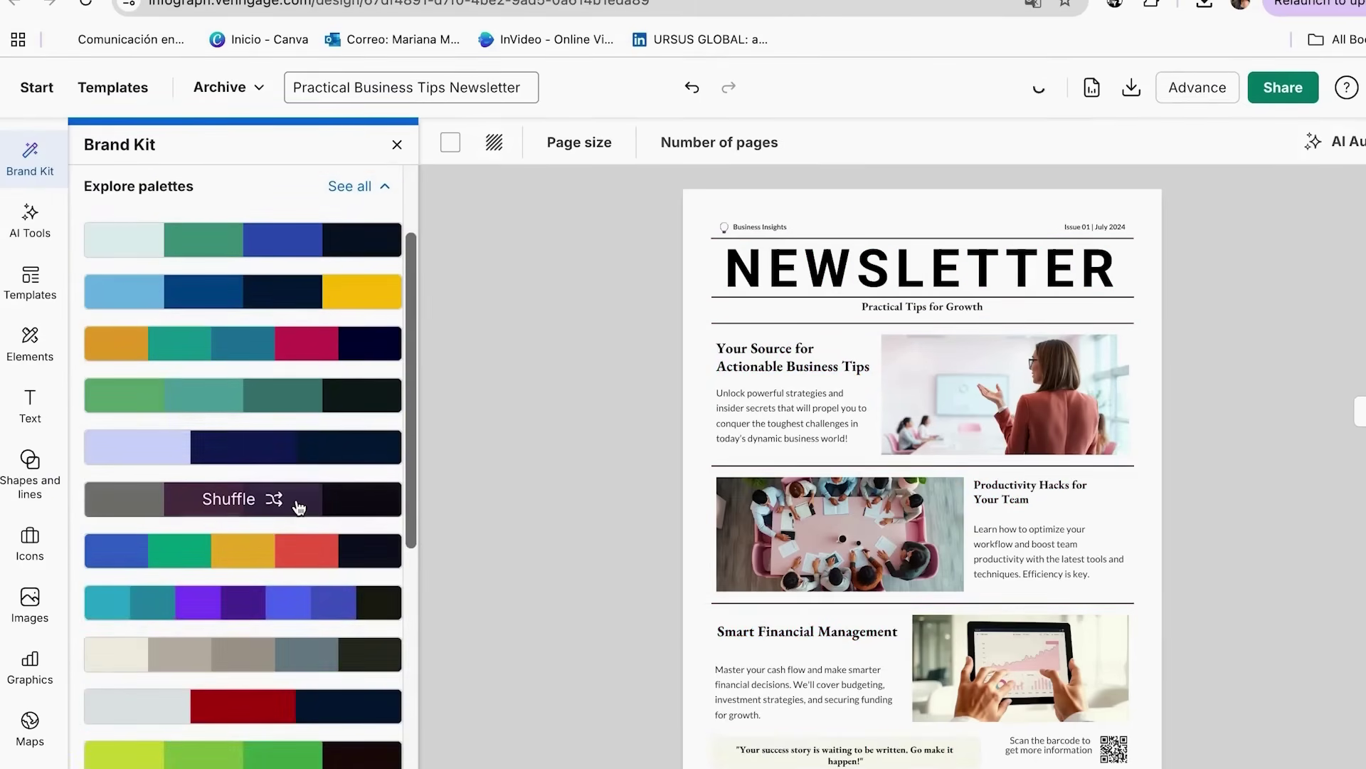
click(299, 507)
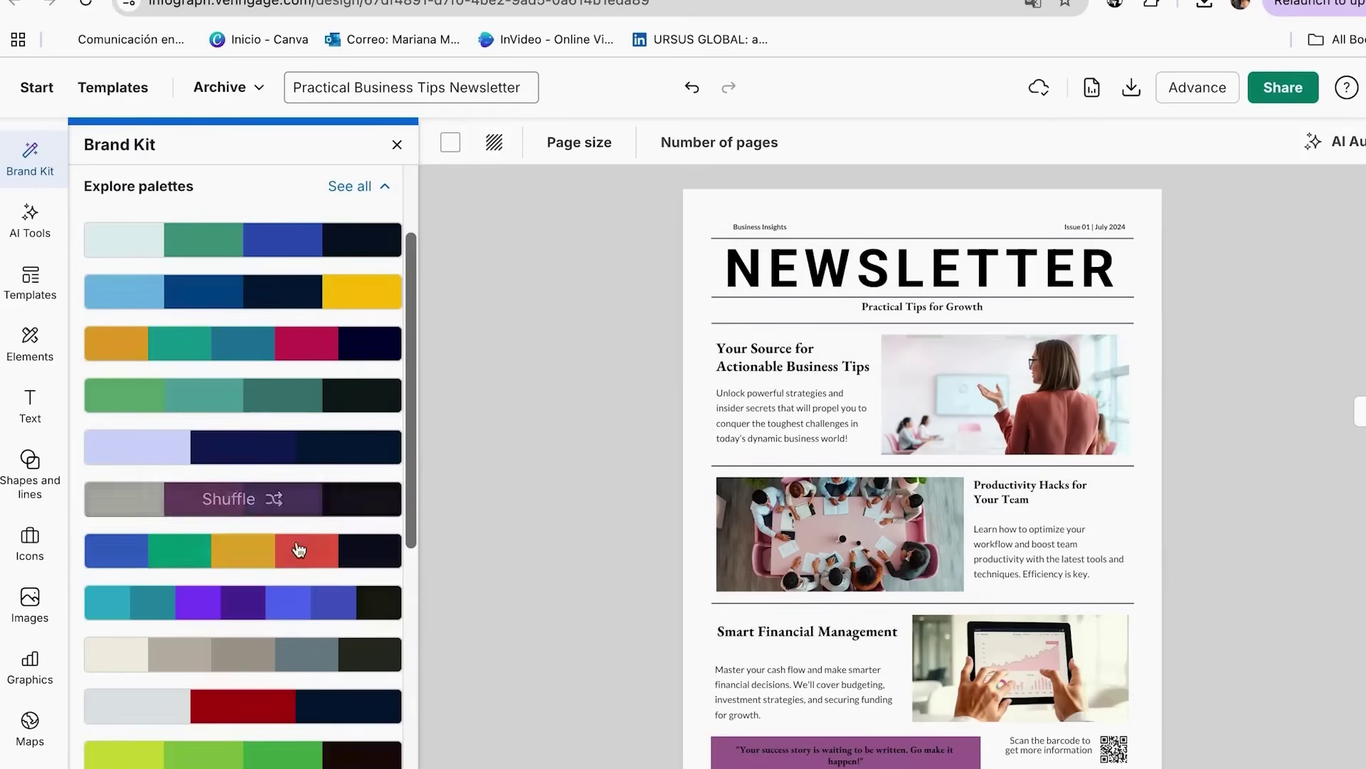
click(299, 506)
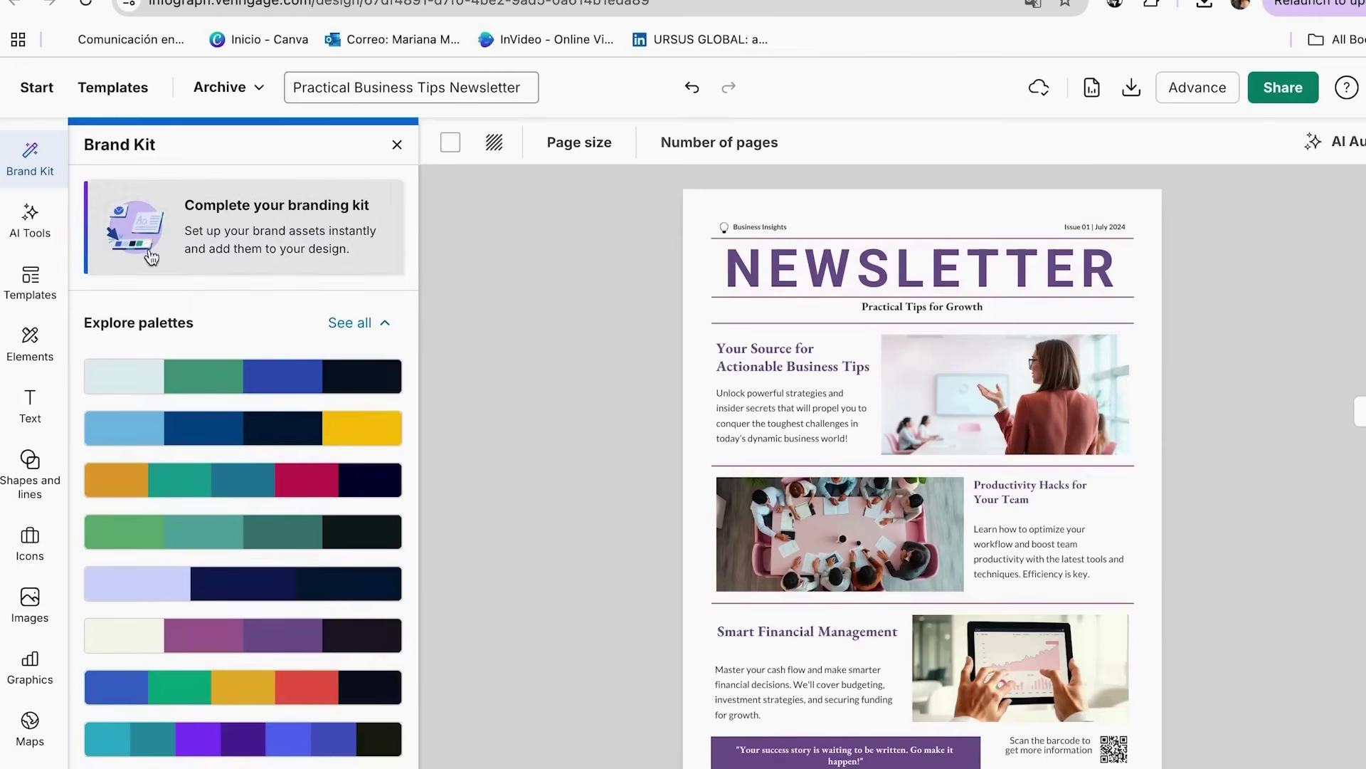
click(255, 229)
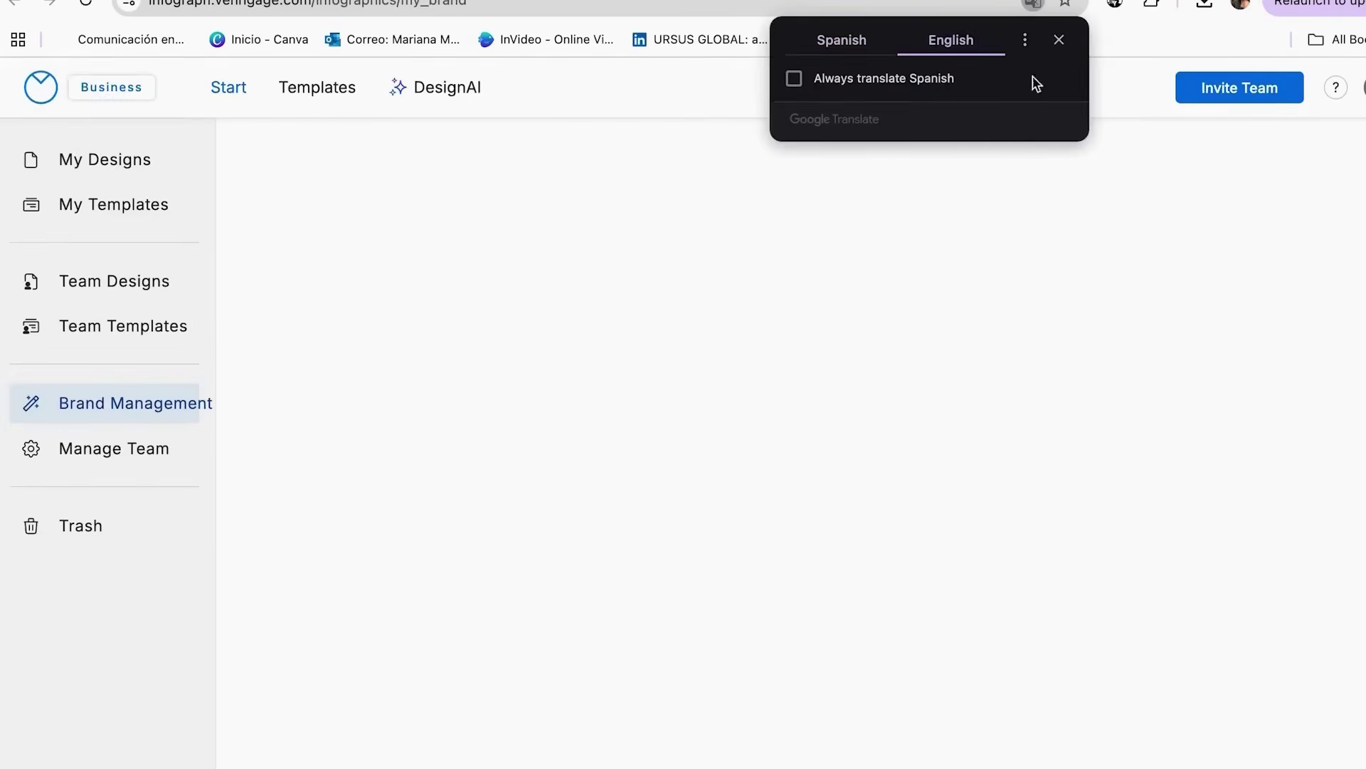
Step: Cancel the new brand kit and return to the newsletter's AI Tools panel
click(1060, 40)
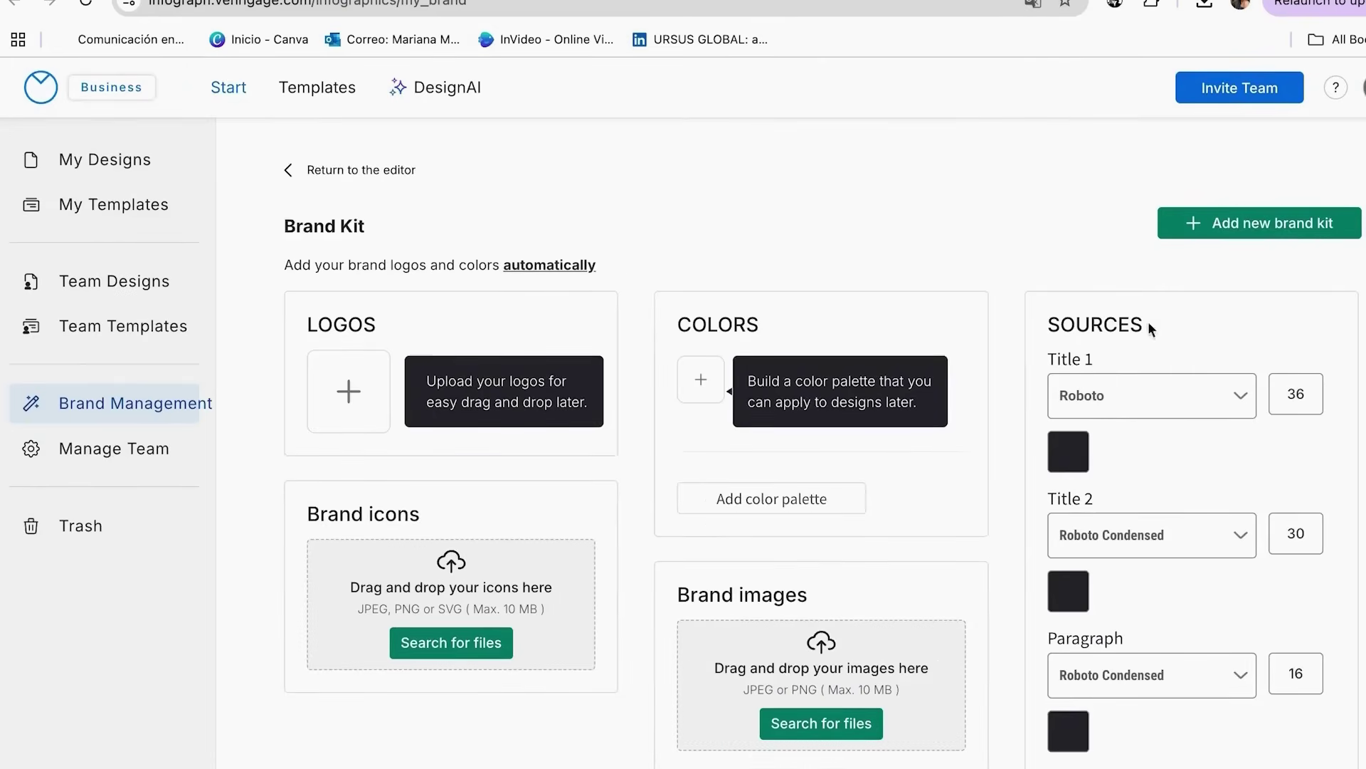
click(1193, 227)
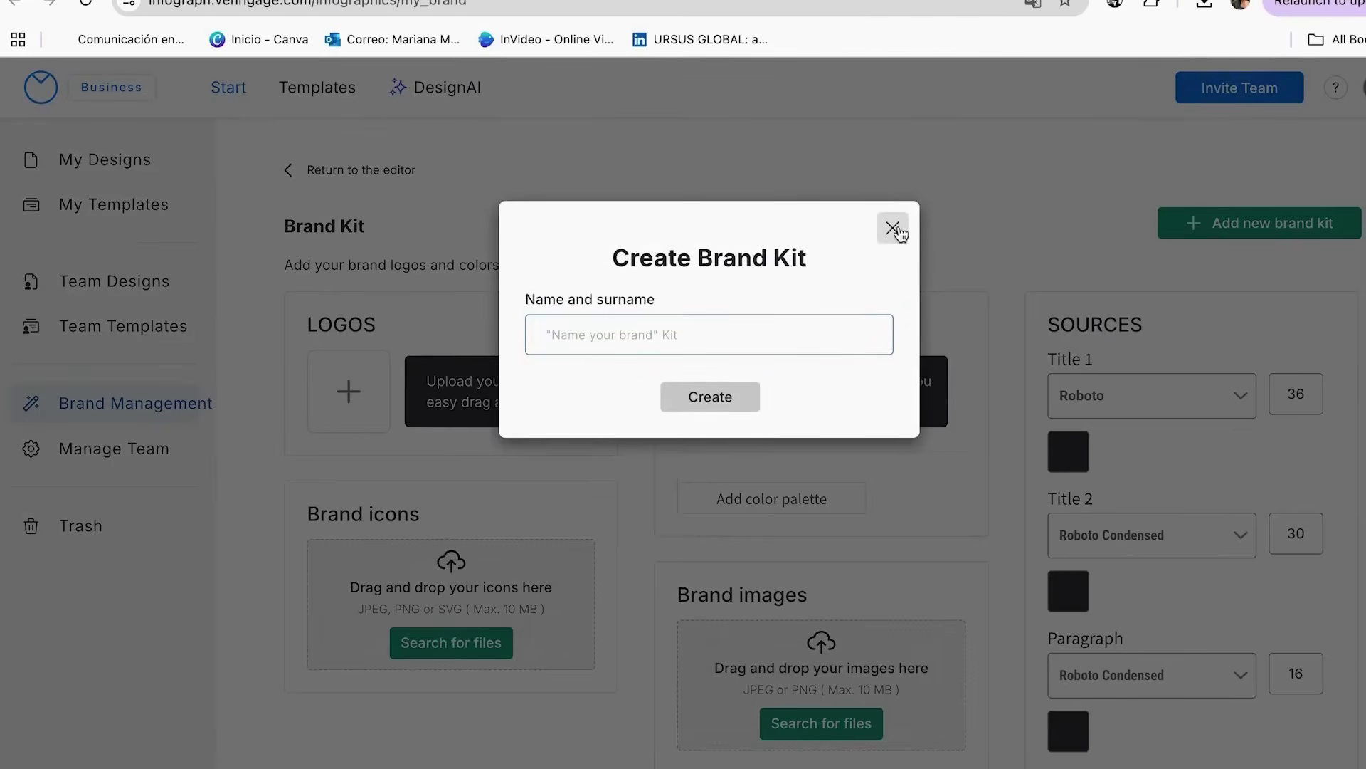
click(894, 229)
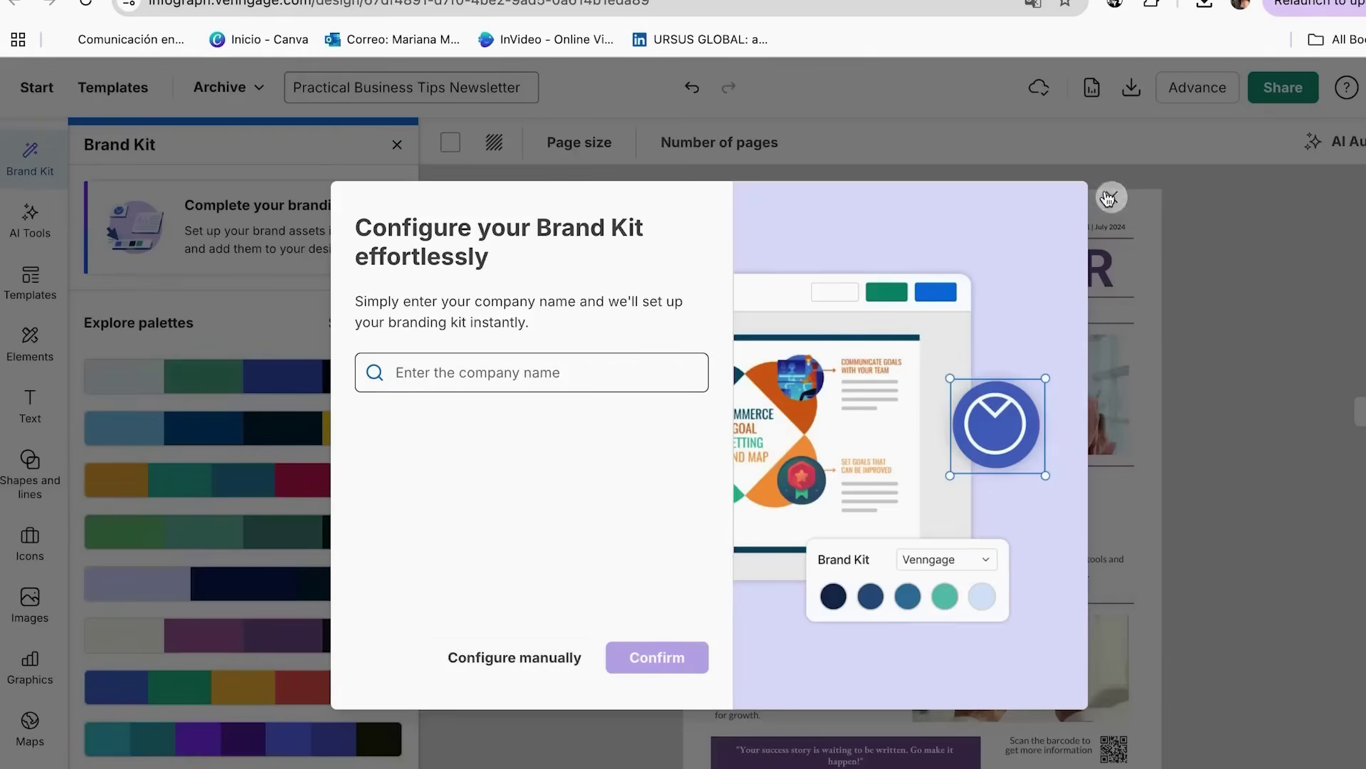
click(1110, 198)
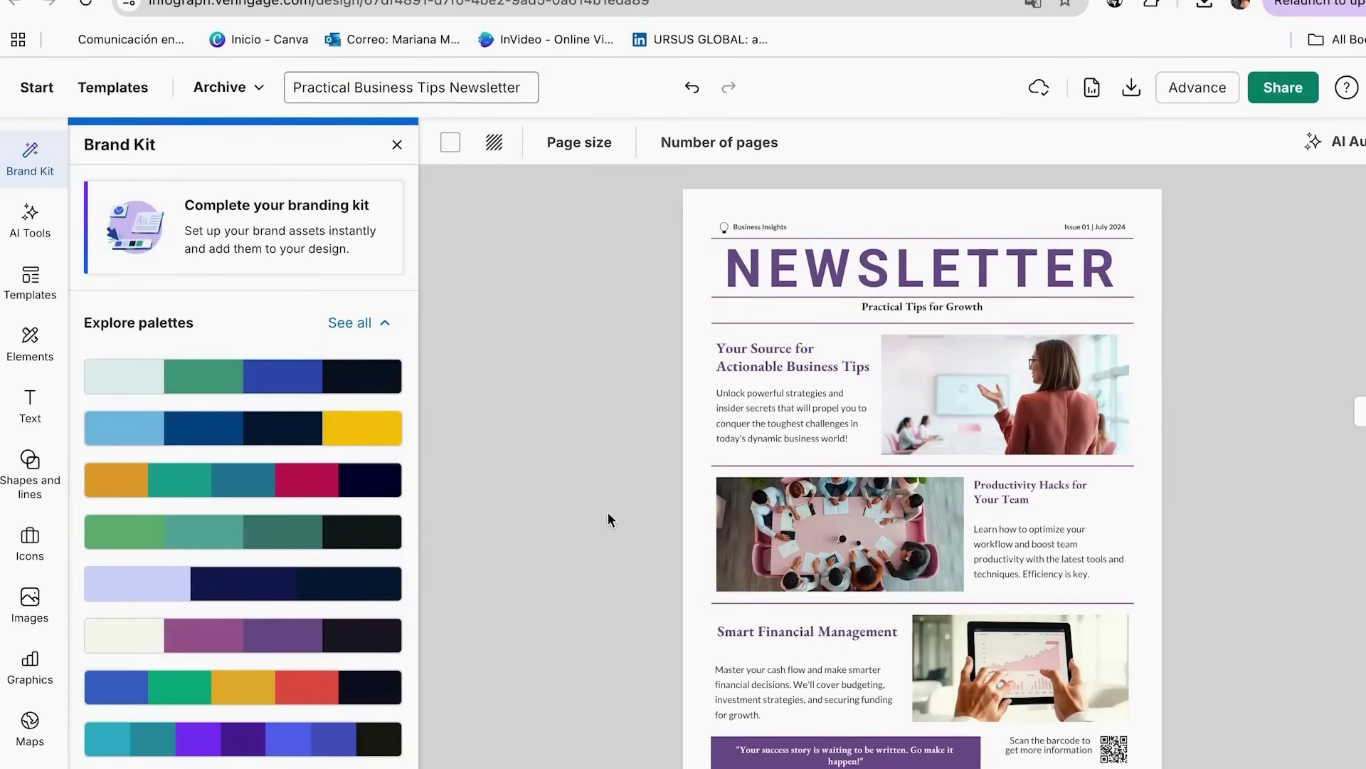
click(30, 221)
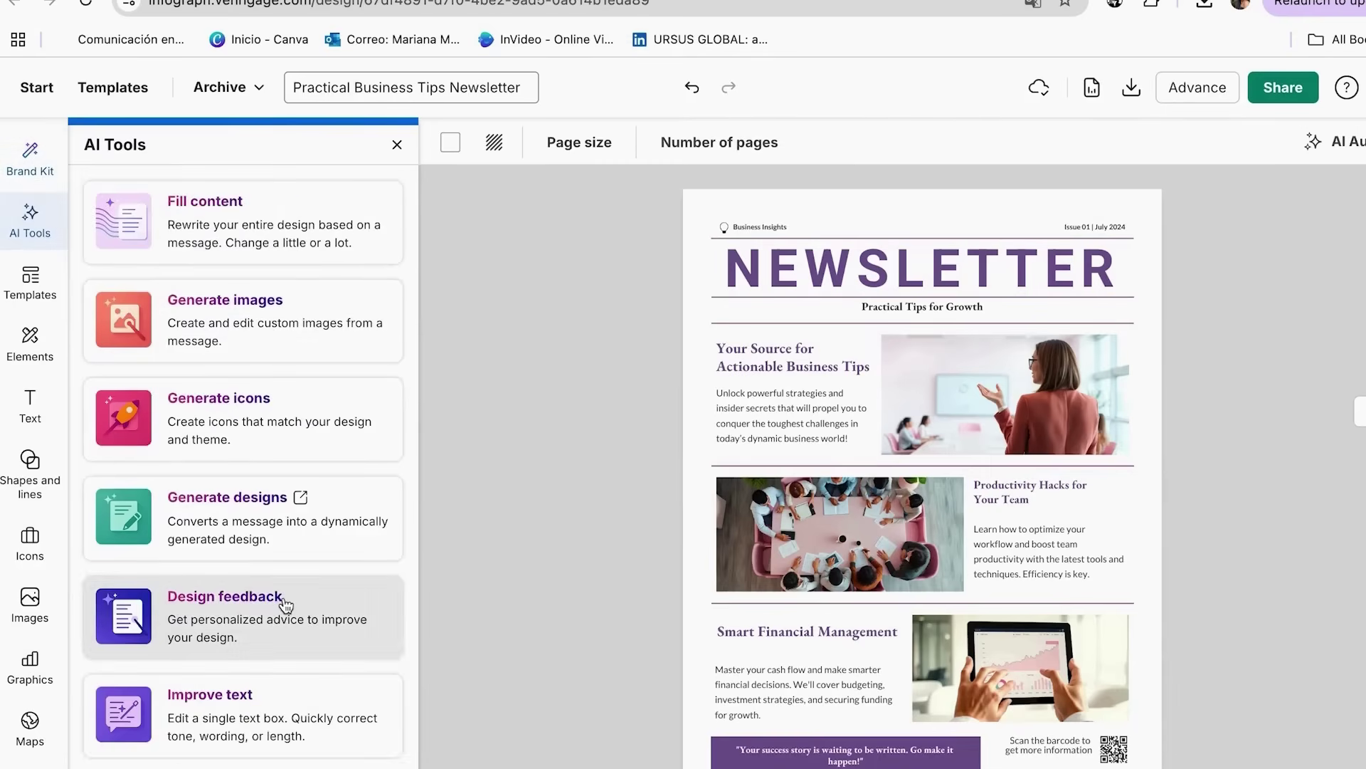
scroll(285, 606, down, 1)
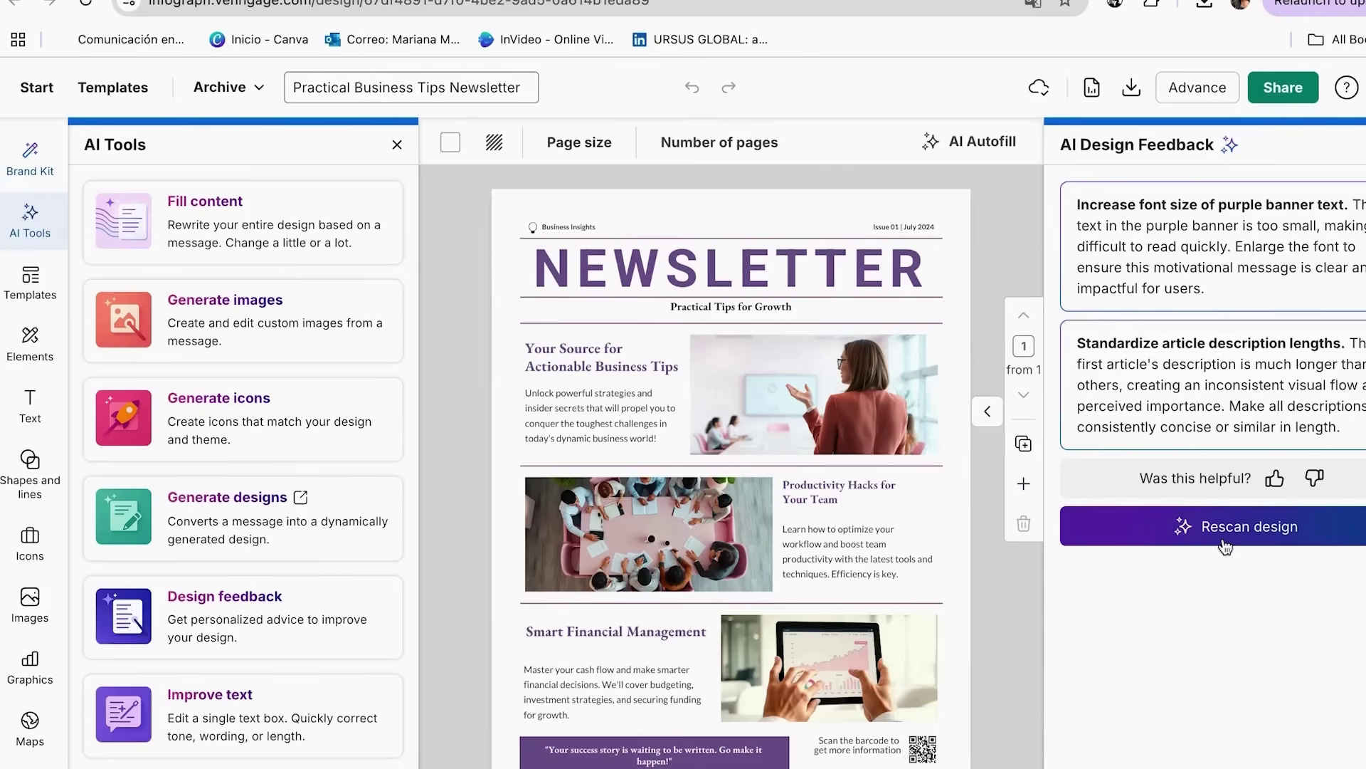
click(1222, 544)
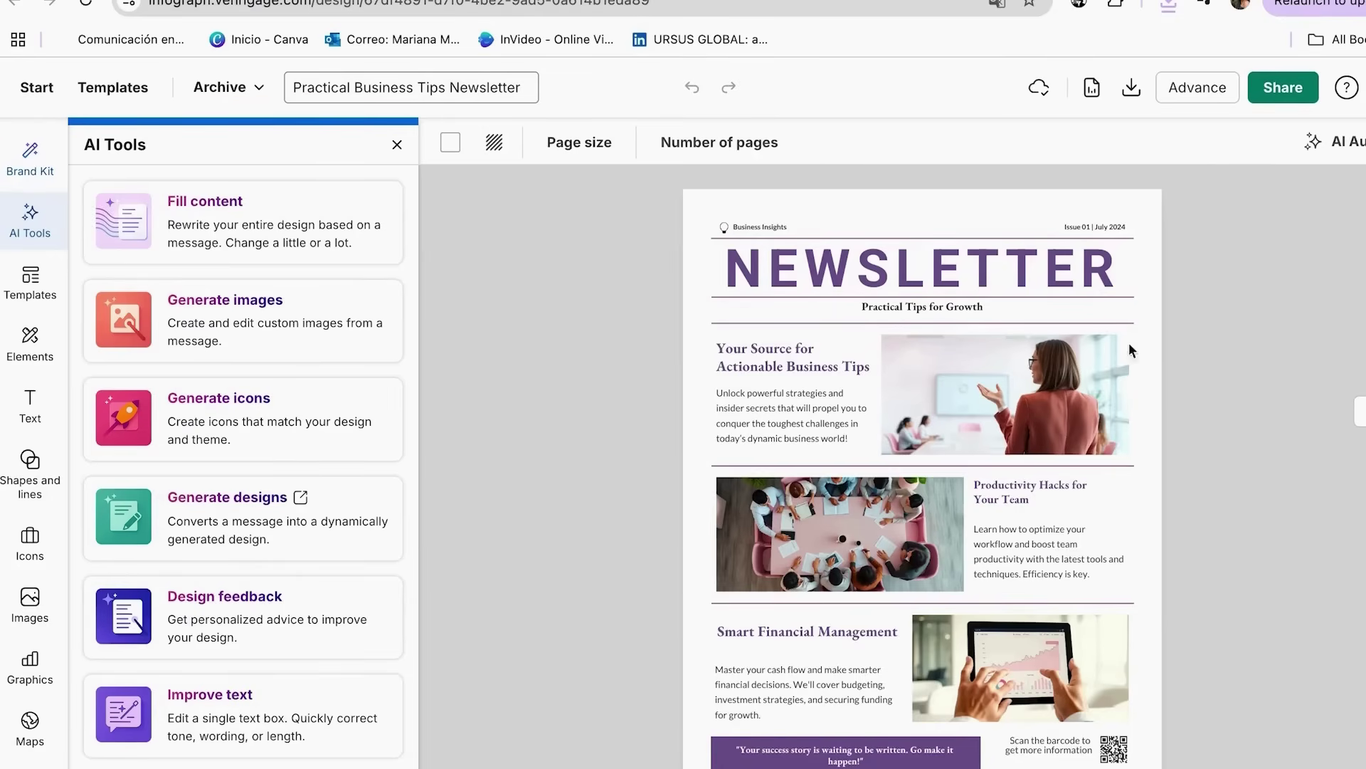
Step: Open the newsletter's Download options under Share with PDF selected
click(1271, 102)
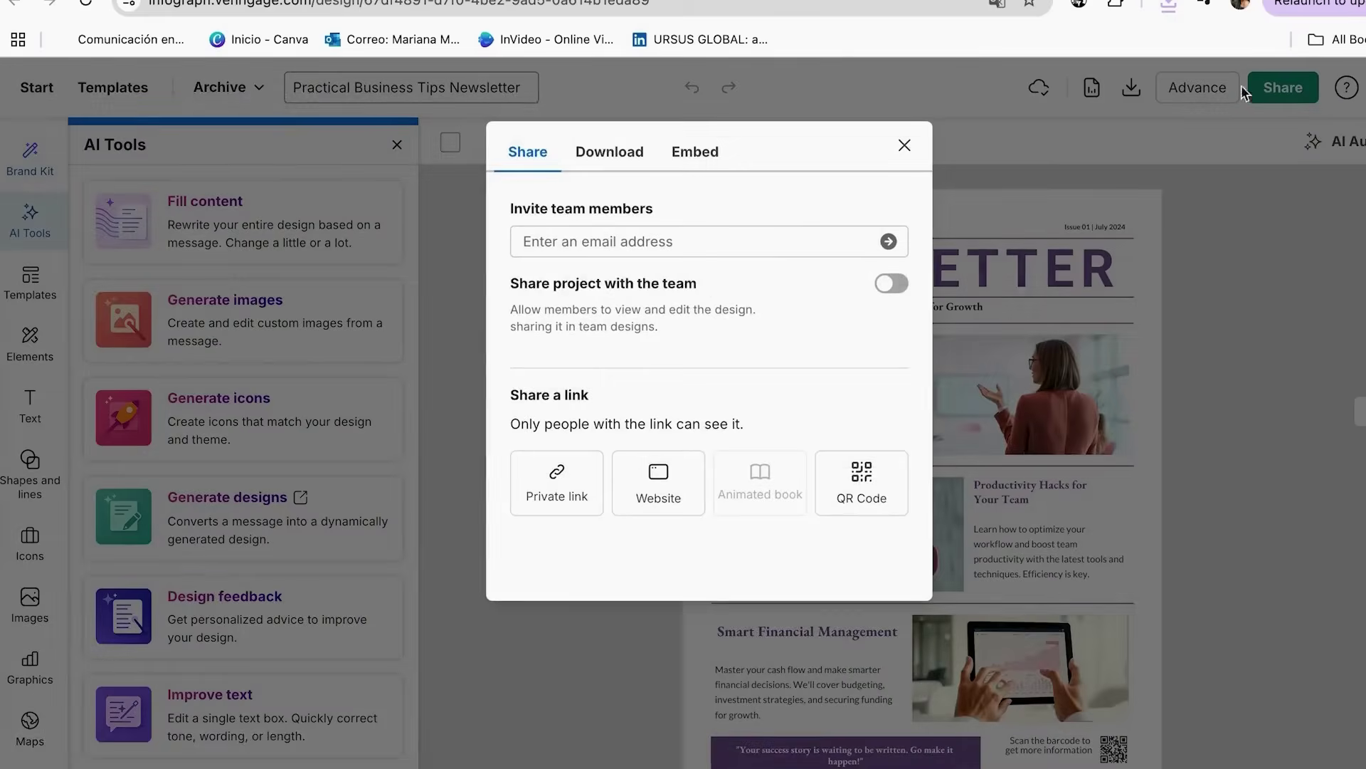
click(629, 159)
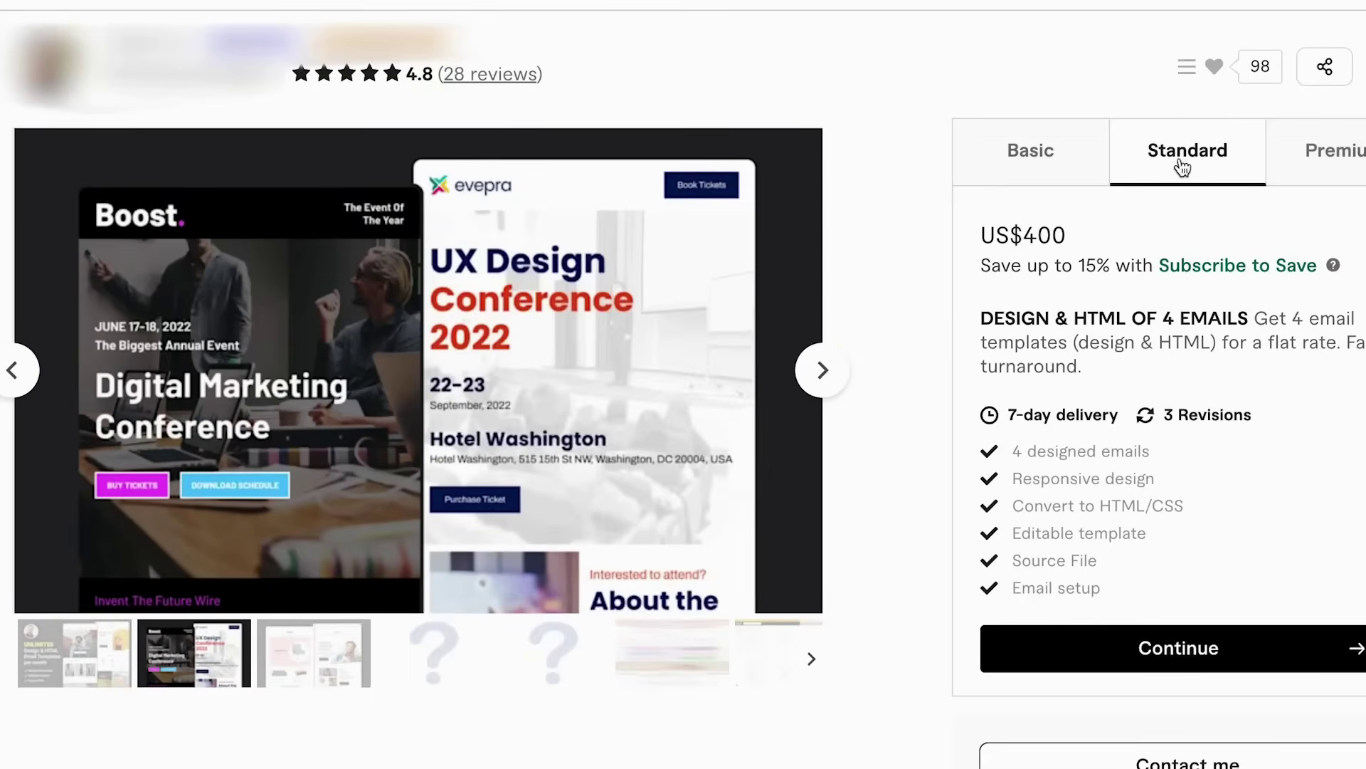
Step: Compare the Basic US$100, Standard US$250 and Premium US$400 Inbox Seller packages
click(1278, 157)
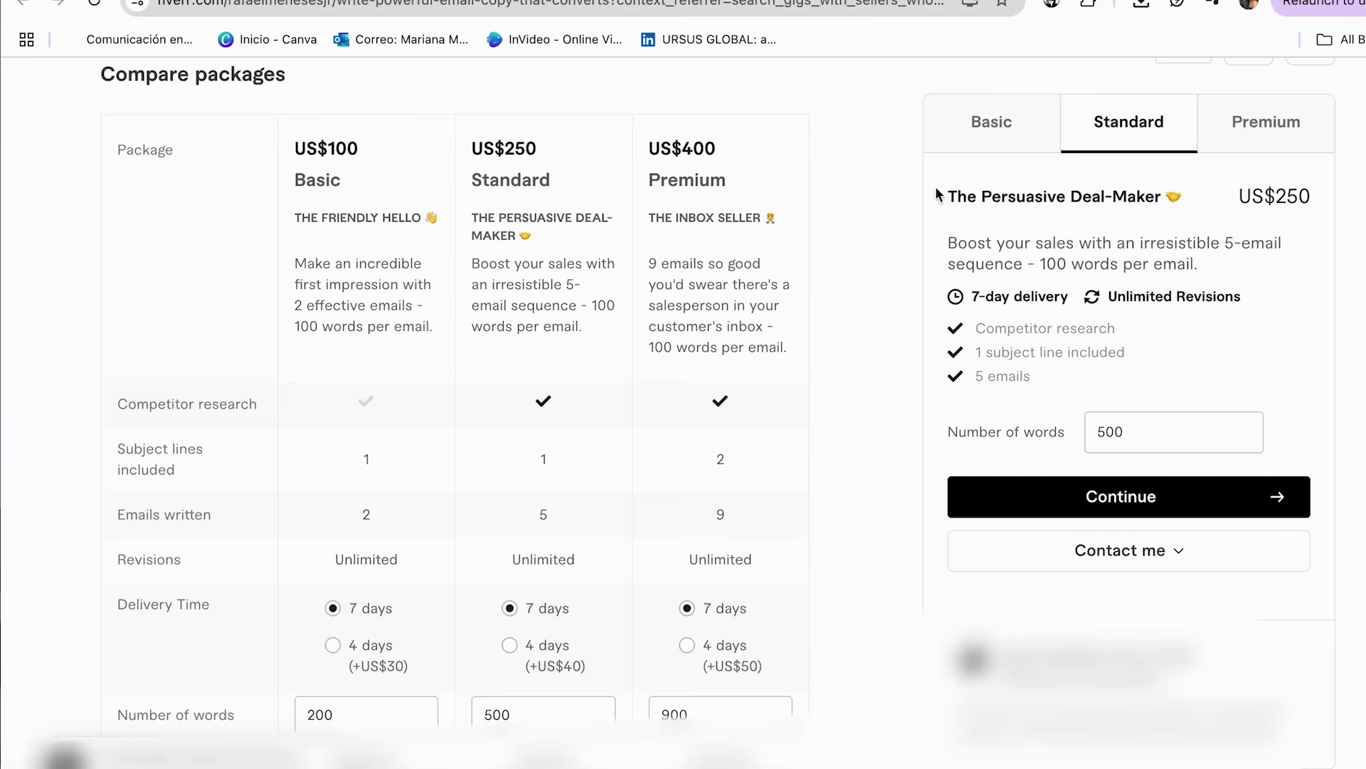
click(986, 122)
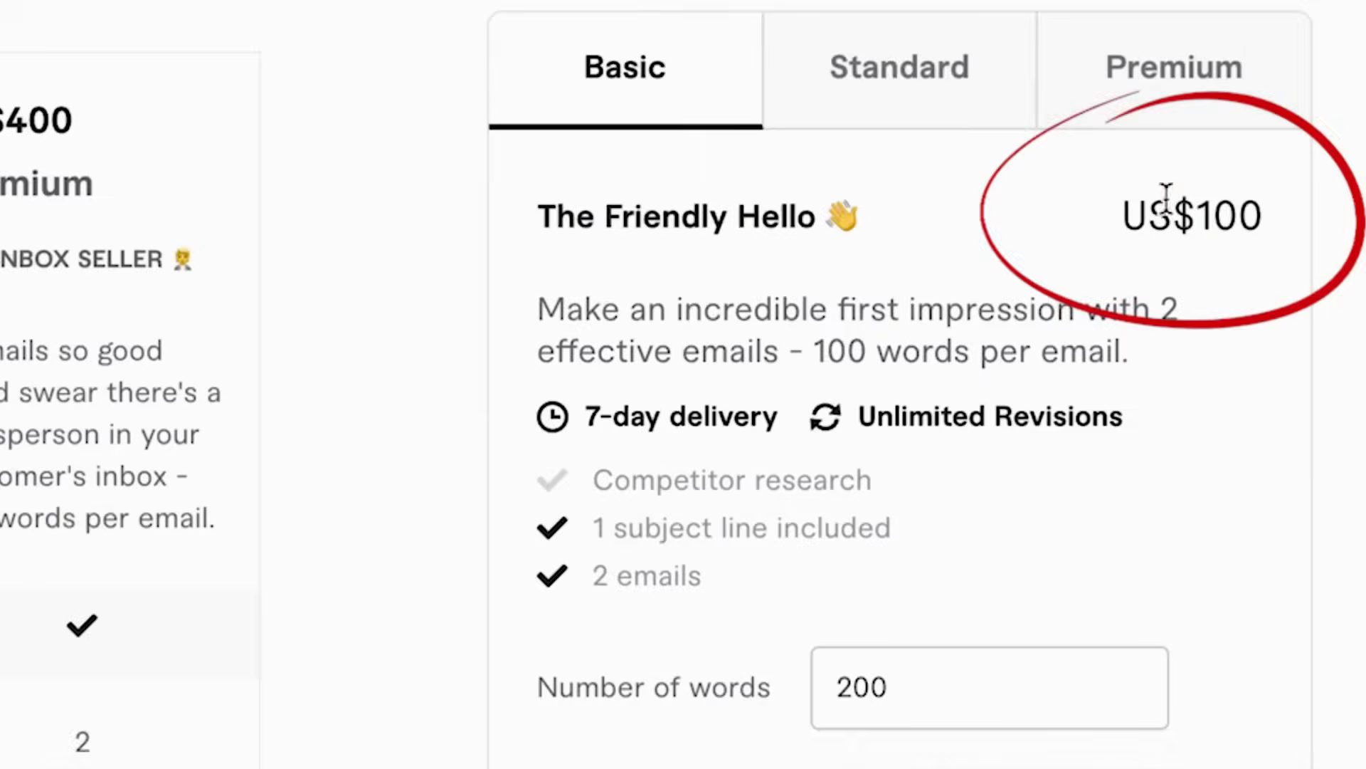
click(872, 76)
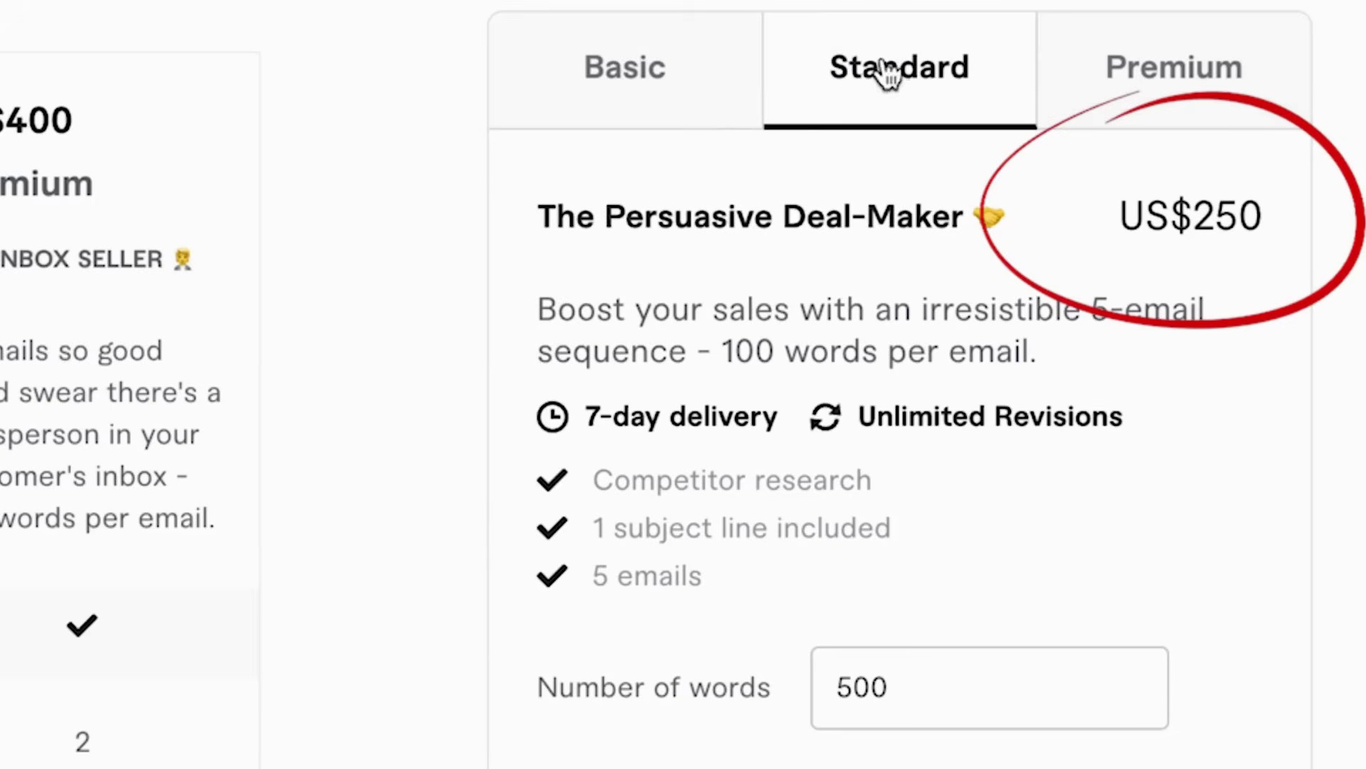
click(1197, 80)
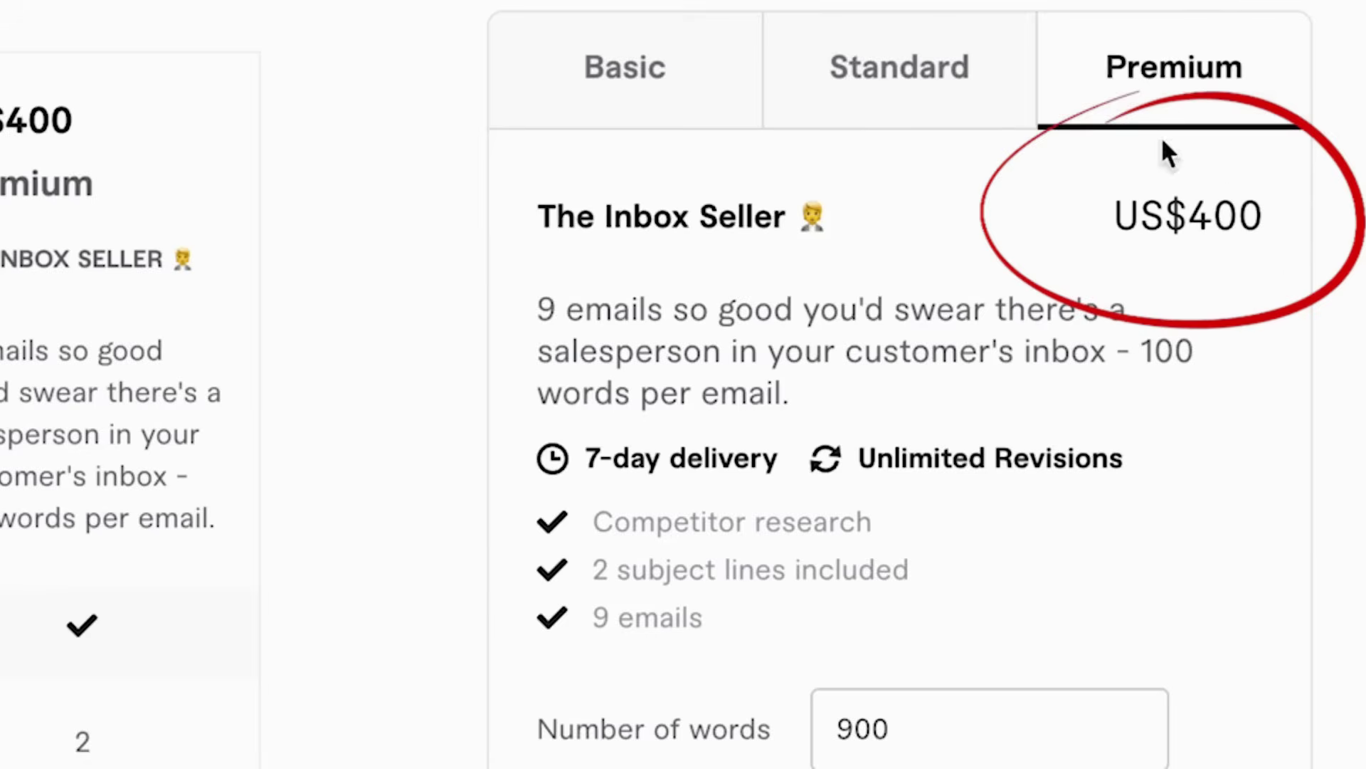